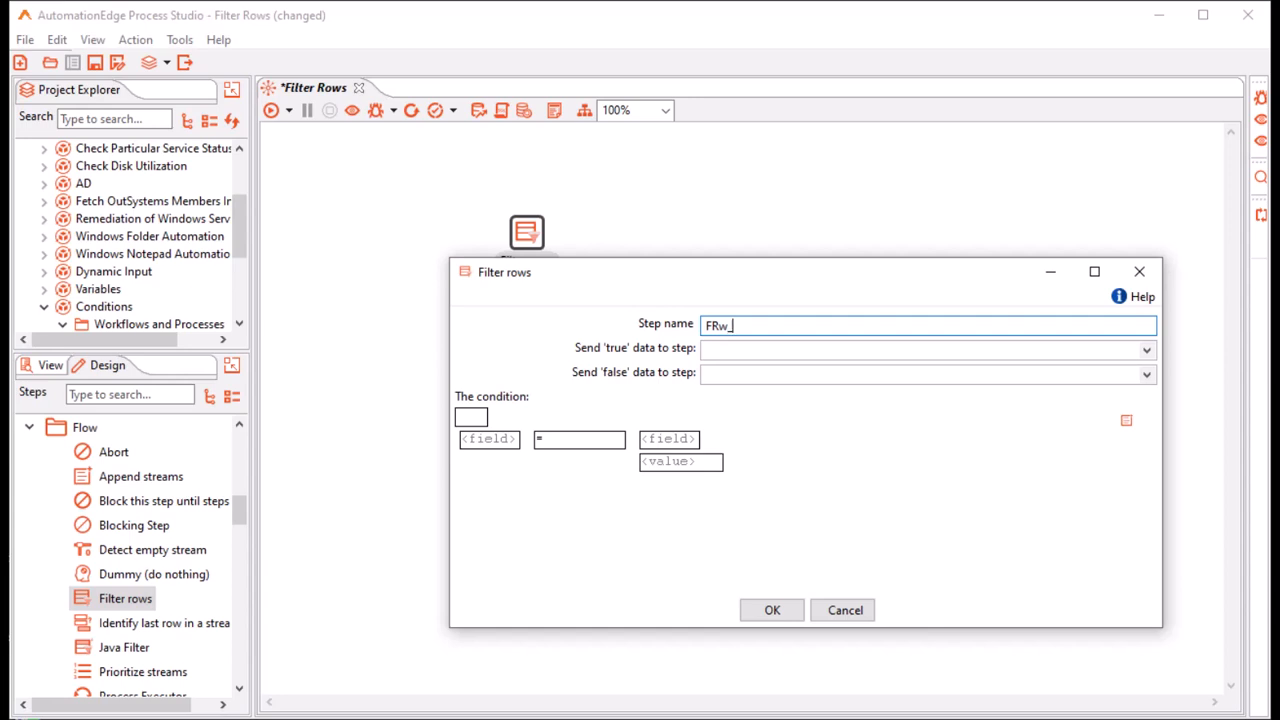
Step: Name the filter rows step FRw_Marks and apply its settings without choosing target steps
type("Marks")
left_click(1147, 350)
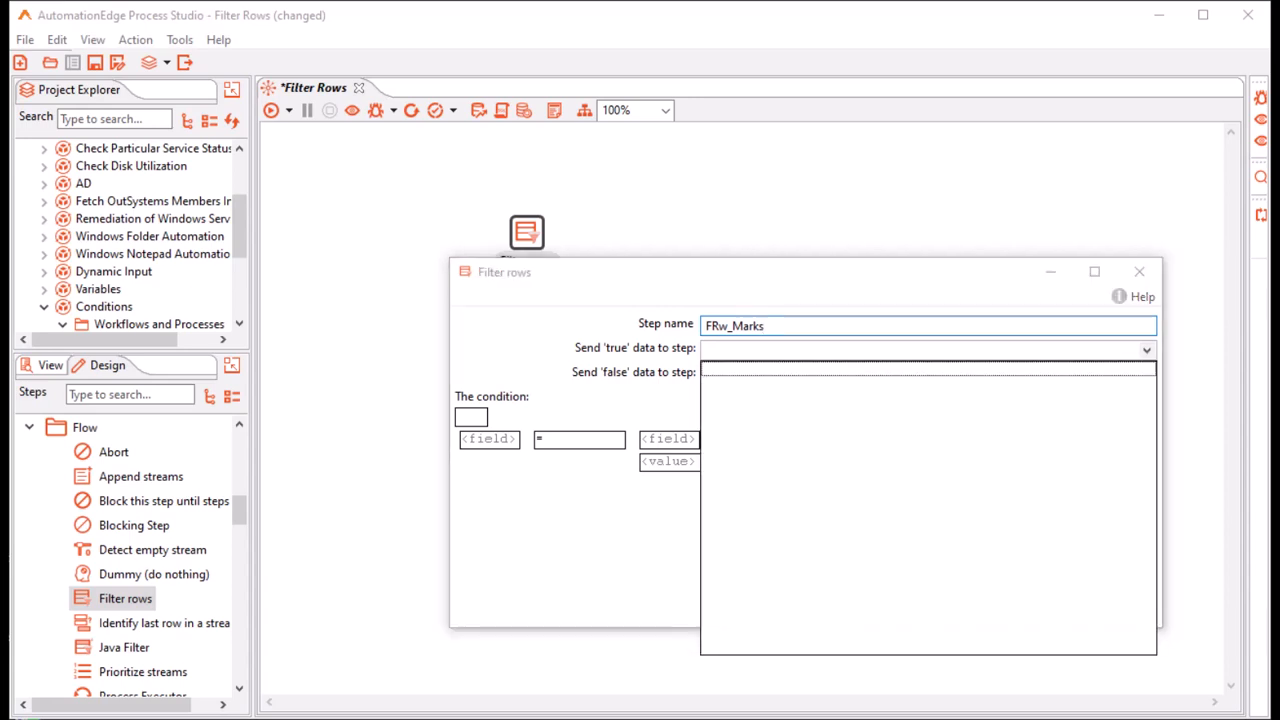
left_click(1147, 350)
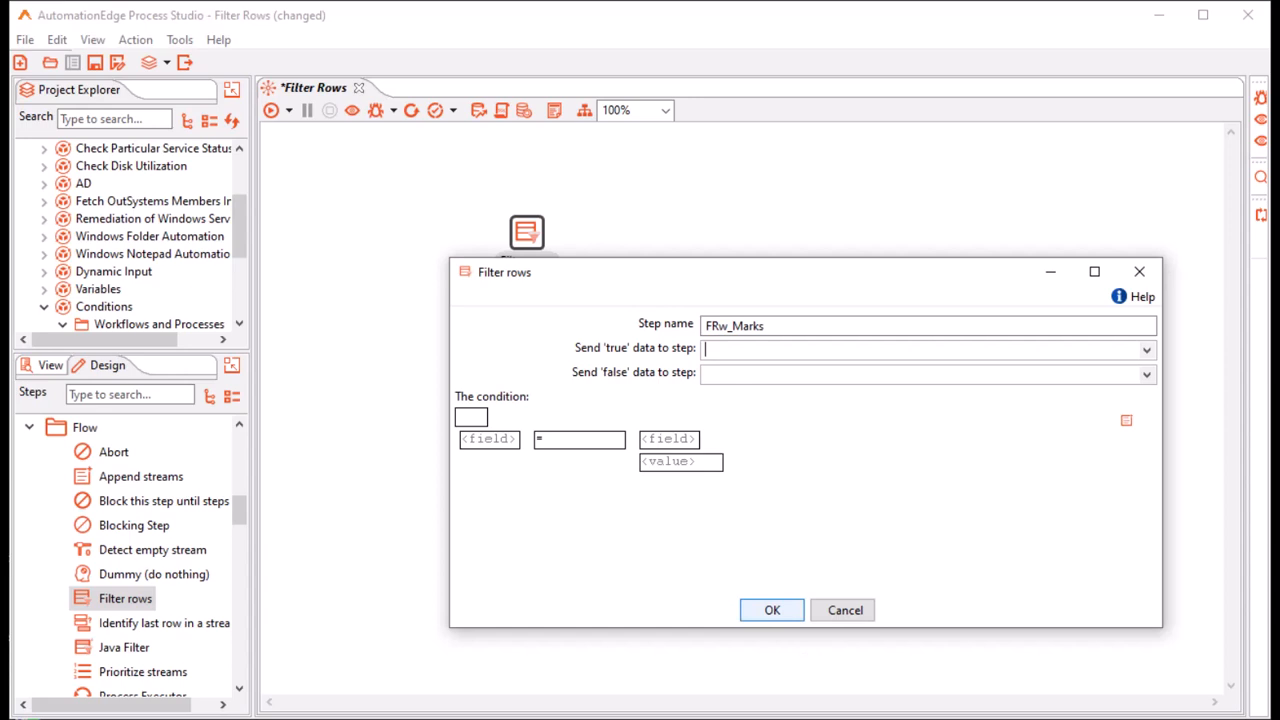
left_click(772, 610)
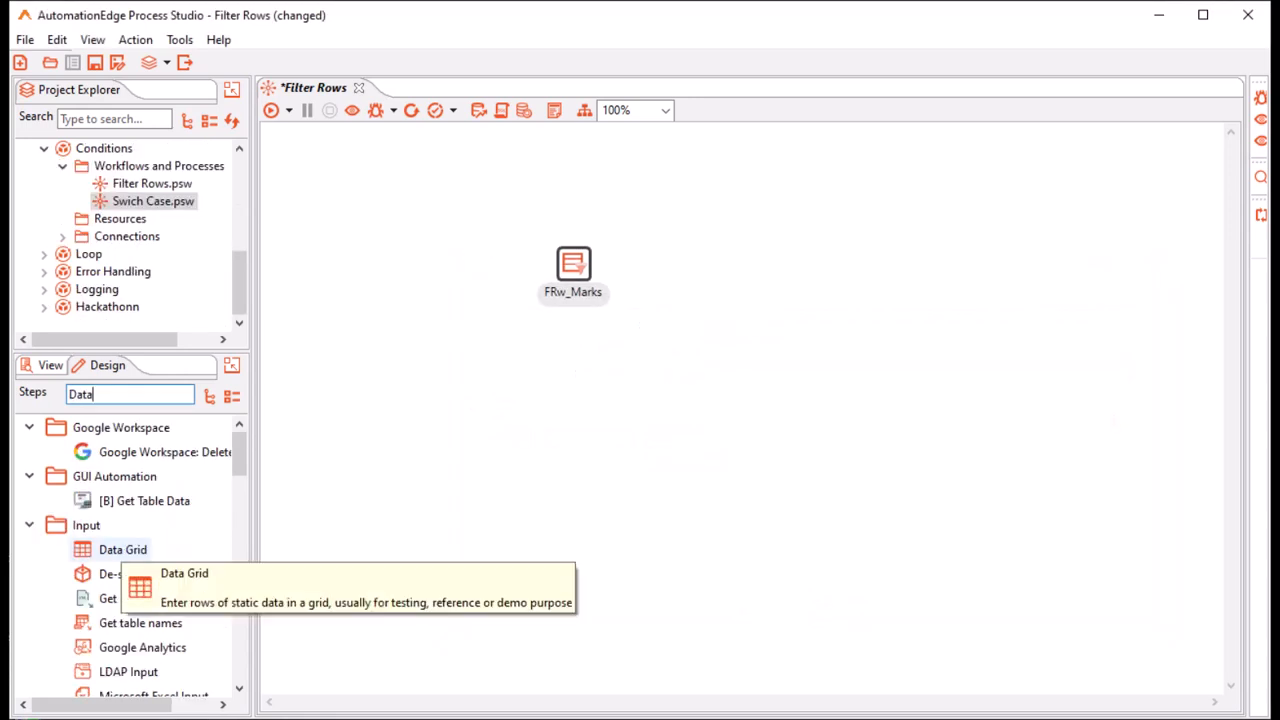
Step: Add a Data Grid step feeding FRw_Marks and review its Student and Aggregate data rows
left_click_drag(122, 549, 400, 262)
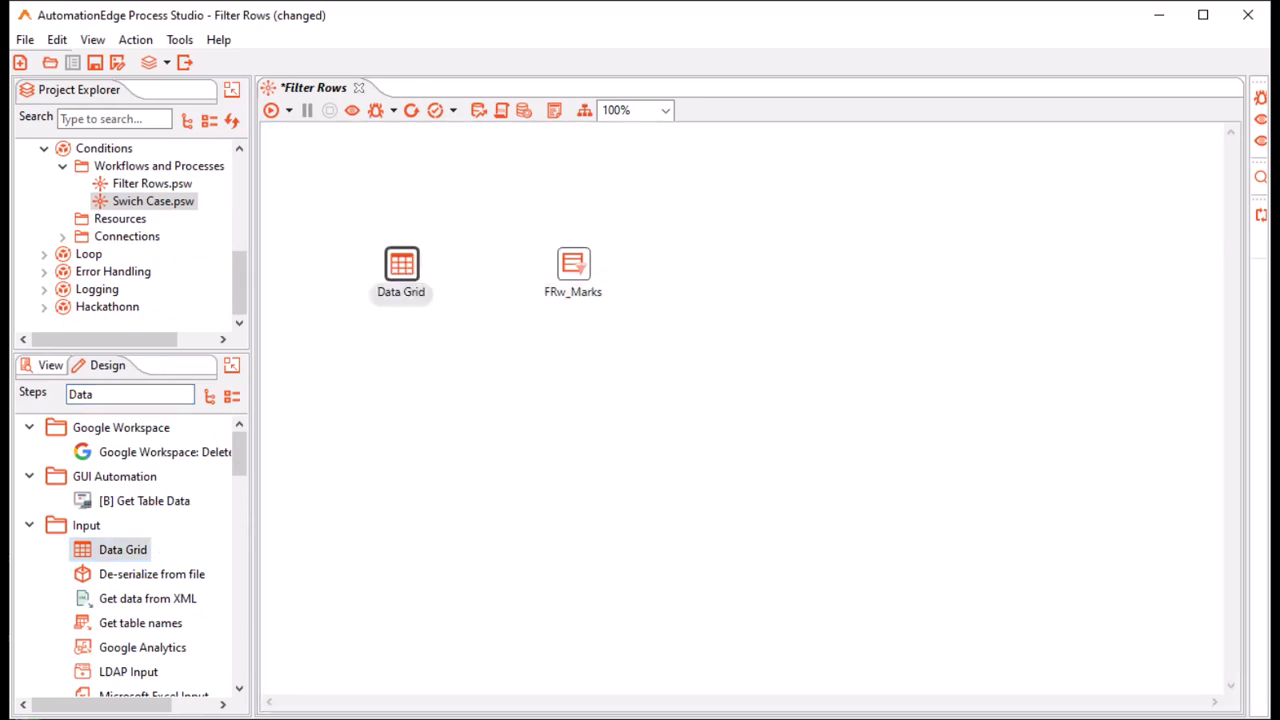
double_click(401, 263)
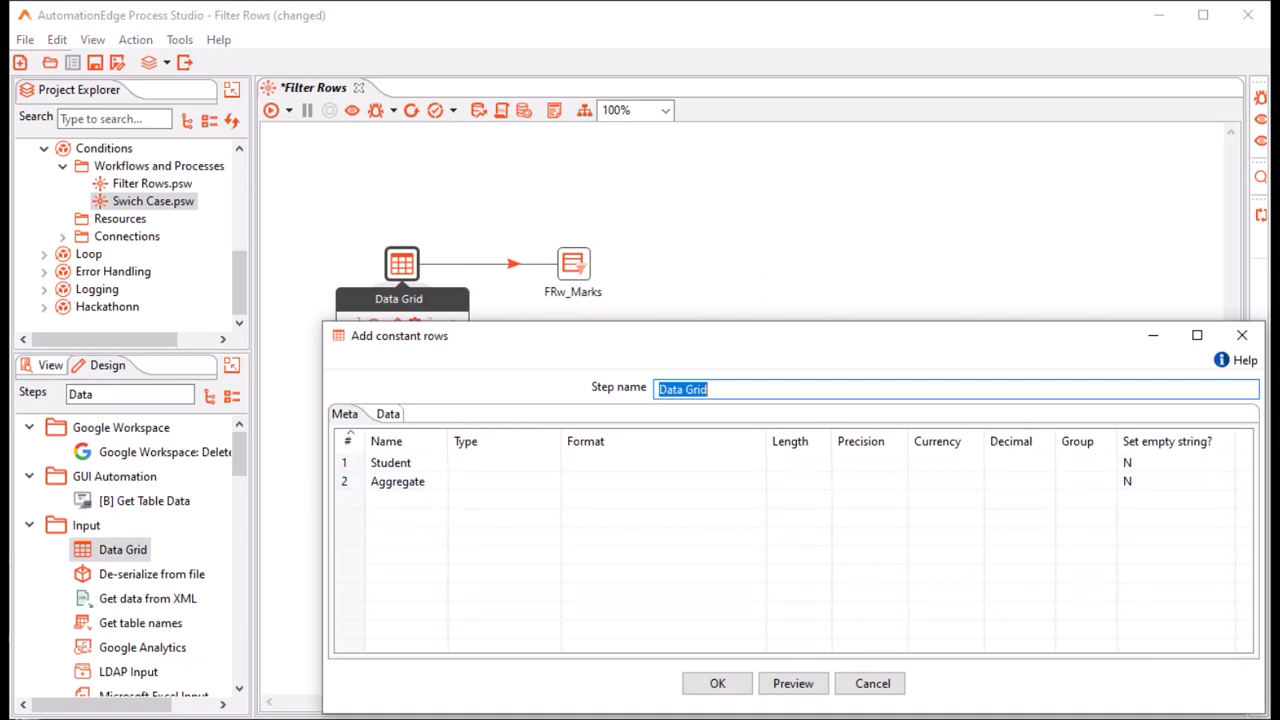
left_click(387, 414)
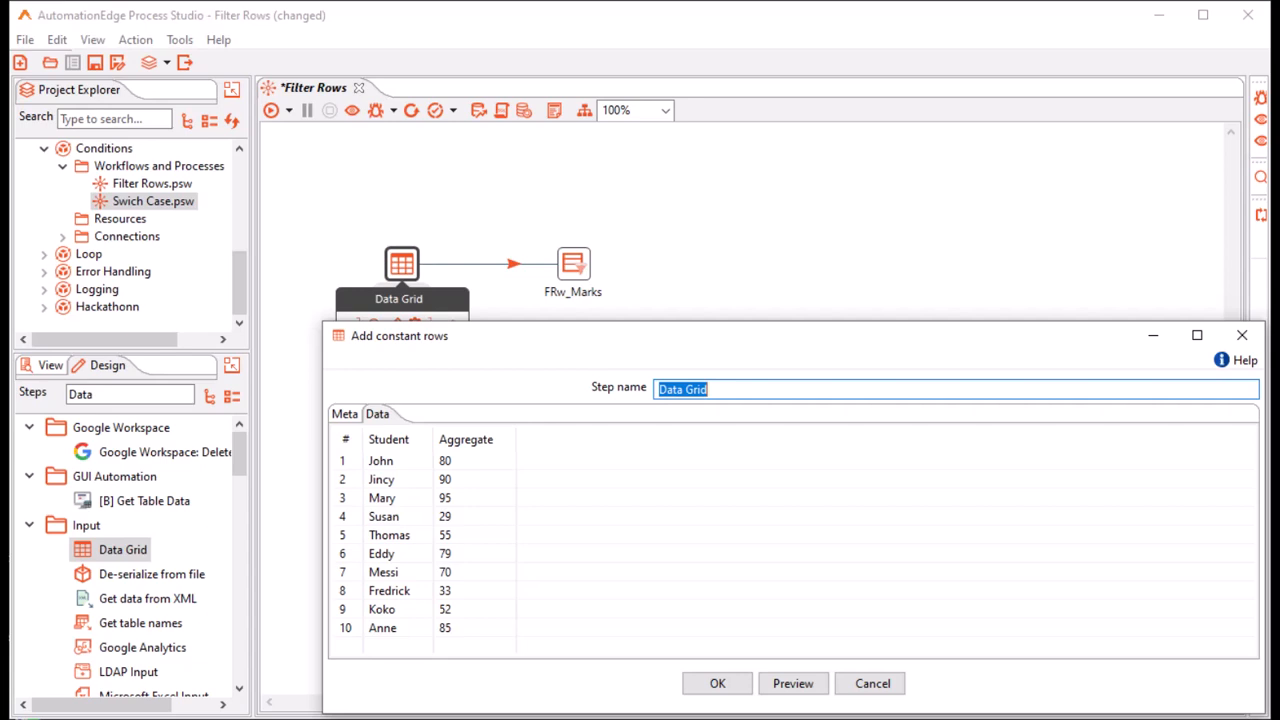
key("Return")
Step: Search the steps for "writer" to add two Microsoft Excel Writer steps, and name the upper one Pass
key("ctrl+a")
type("writer")
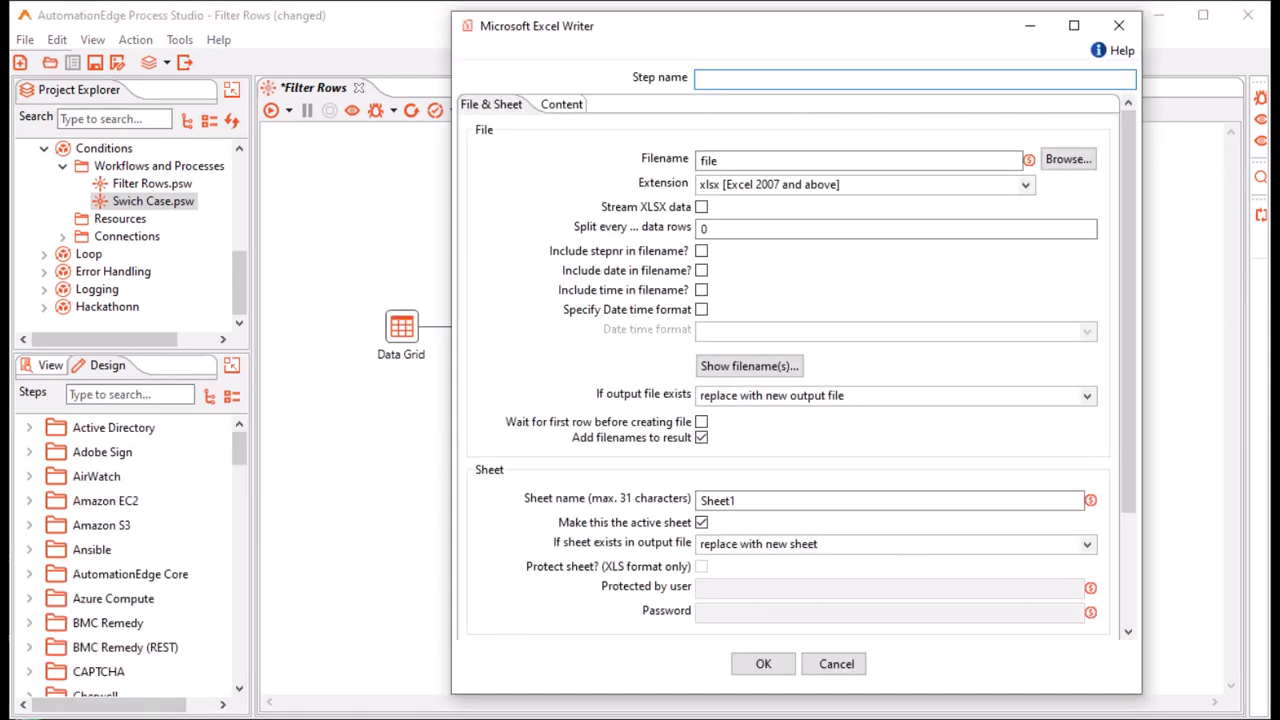
type("Pass")
key("Return")
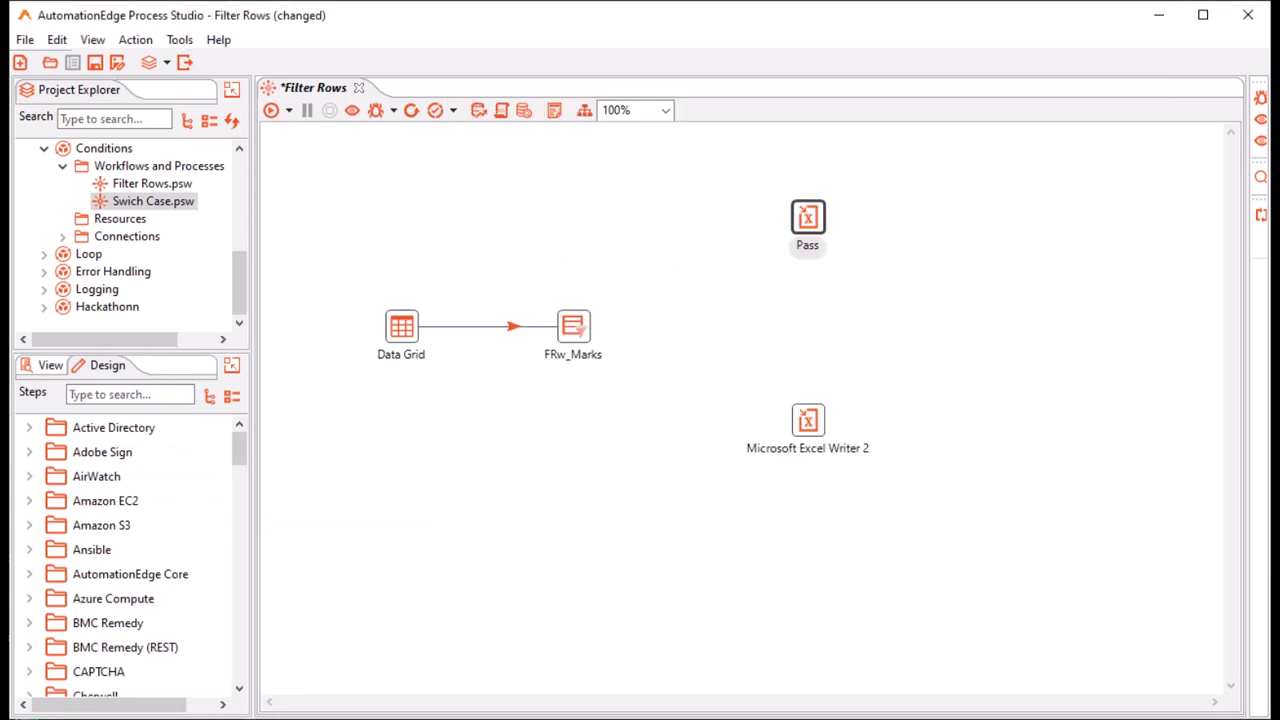
Step: Rename the lower Microsoft Excel Writer step to Fail
left_click(808, 421)
double_click(808, 421)
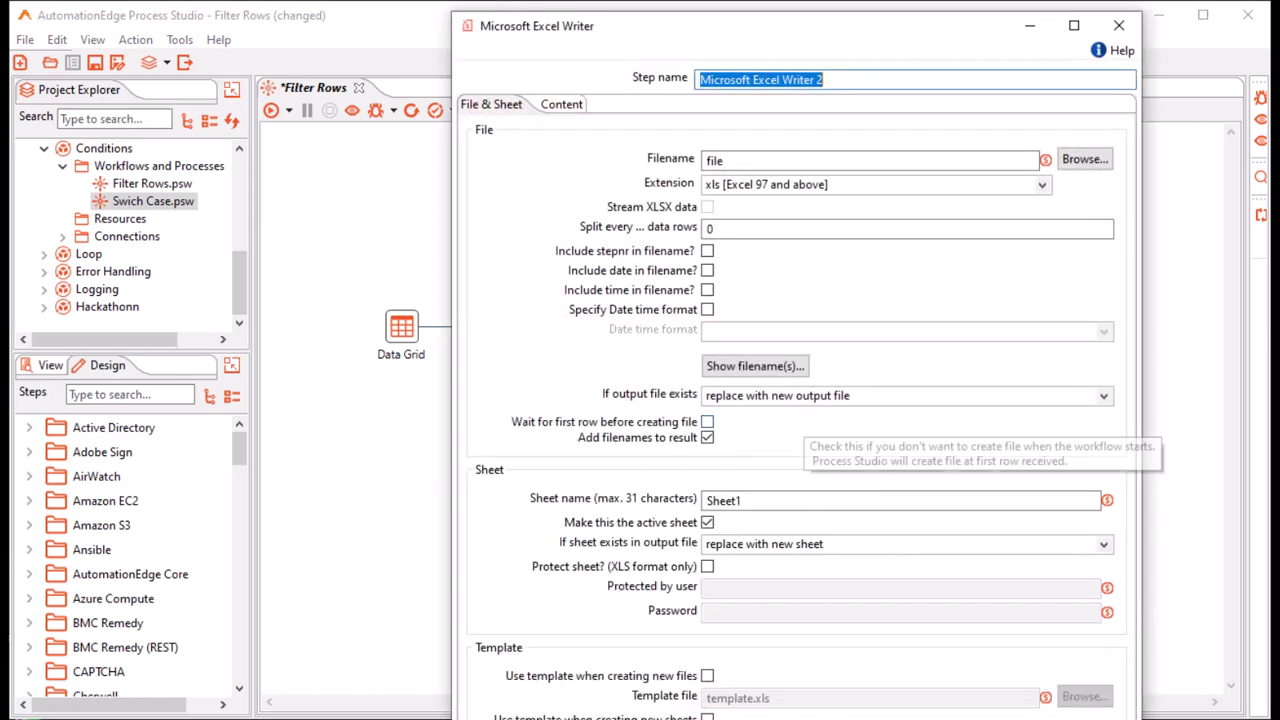
type("Fail")
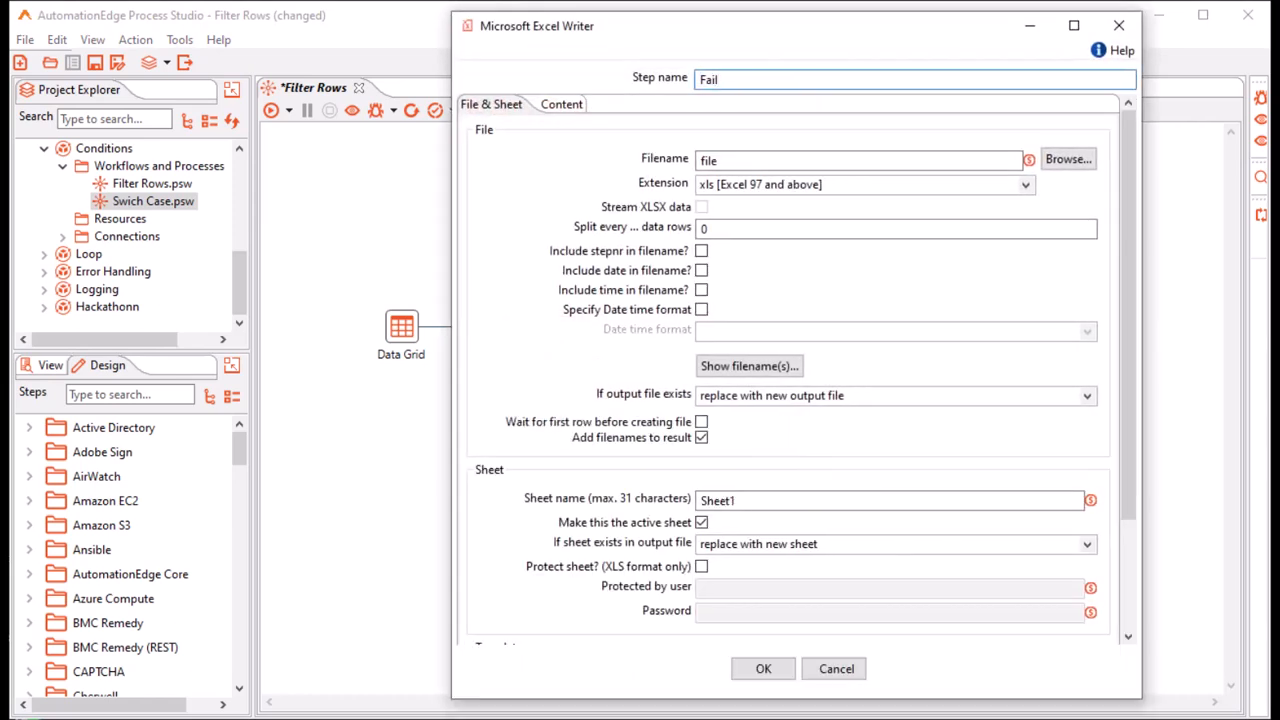
key("Return")
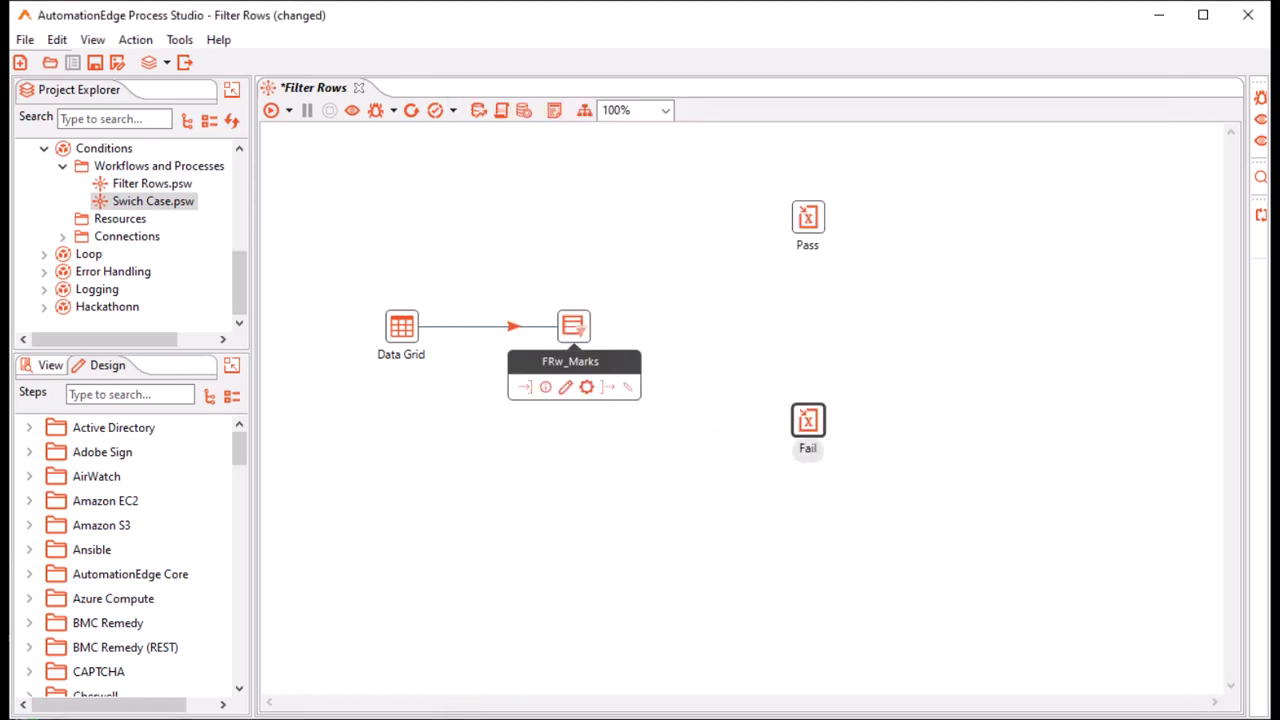
Step: Connect FRw_Marks to Pass with "Result is TRUE" and to Fail with "Result is FALSE"
left_click_drag(607, 386, 808, 217)
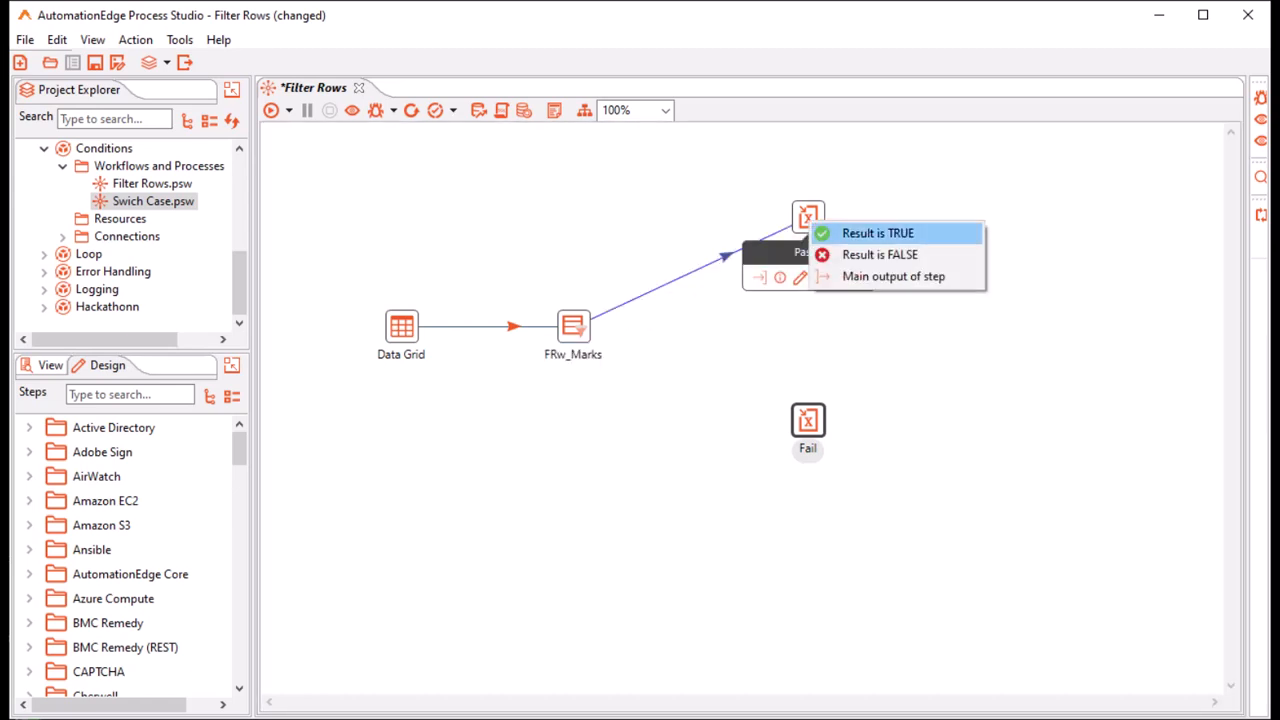
left_click(877, 233)
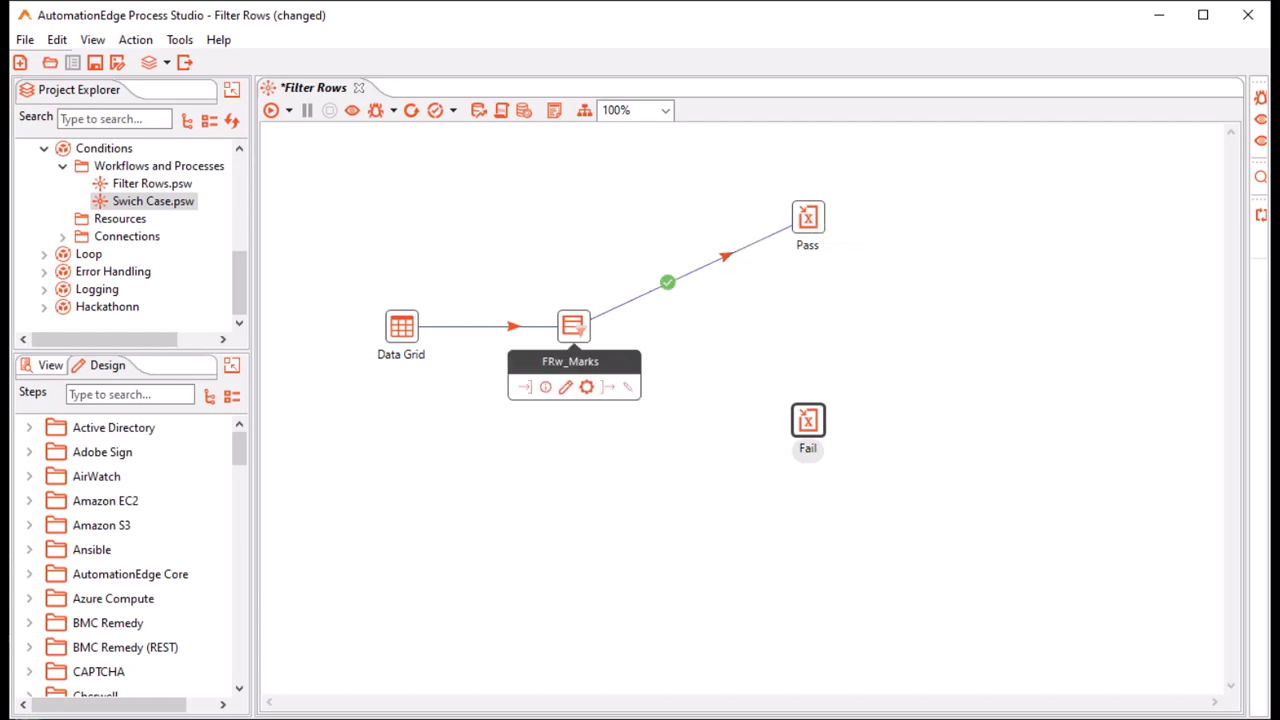
left_click_drag(607, 386, 816, 436)
mouse_move(808, 420)
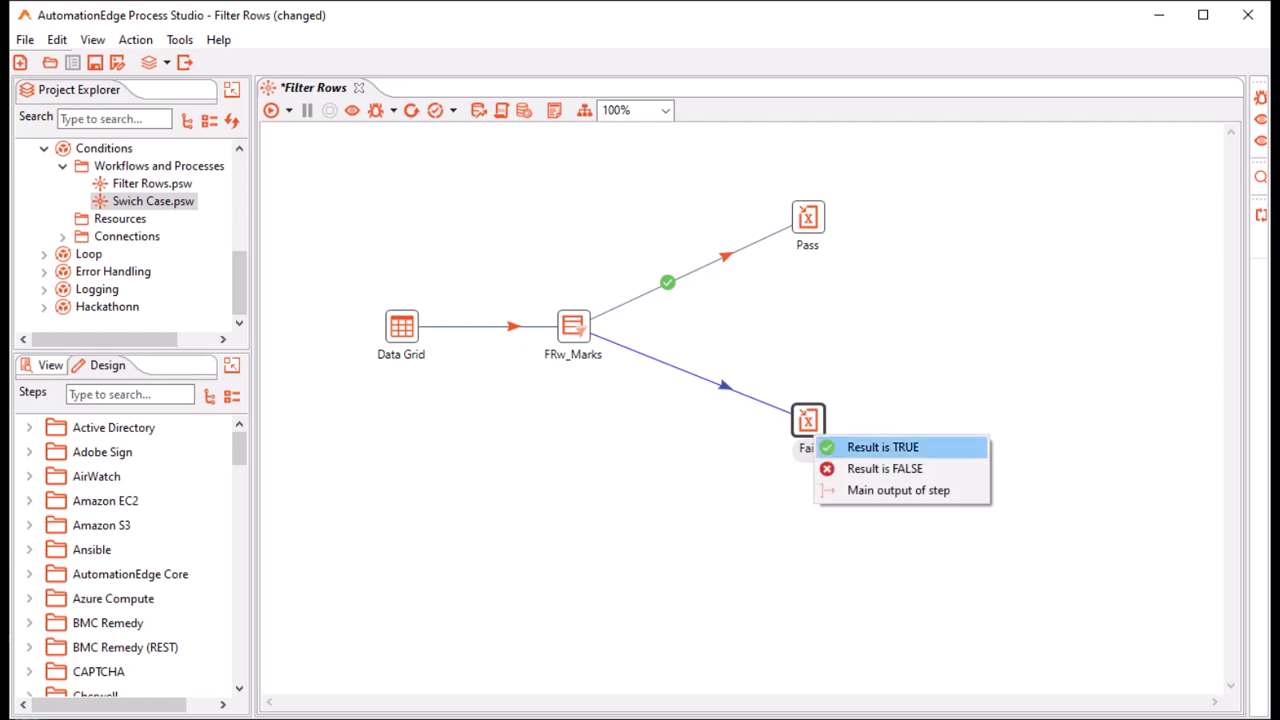
left_click(885, 468)
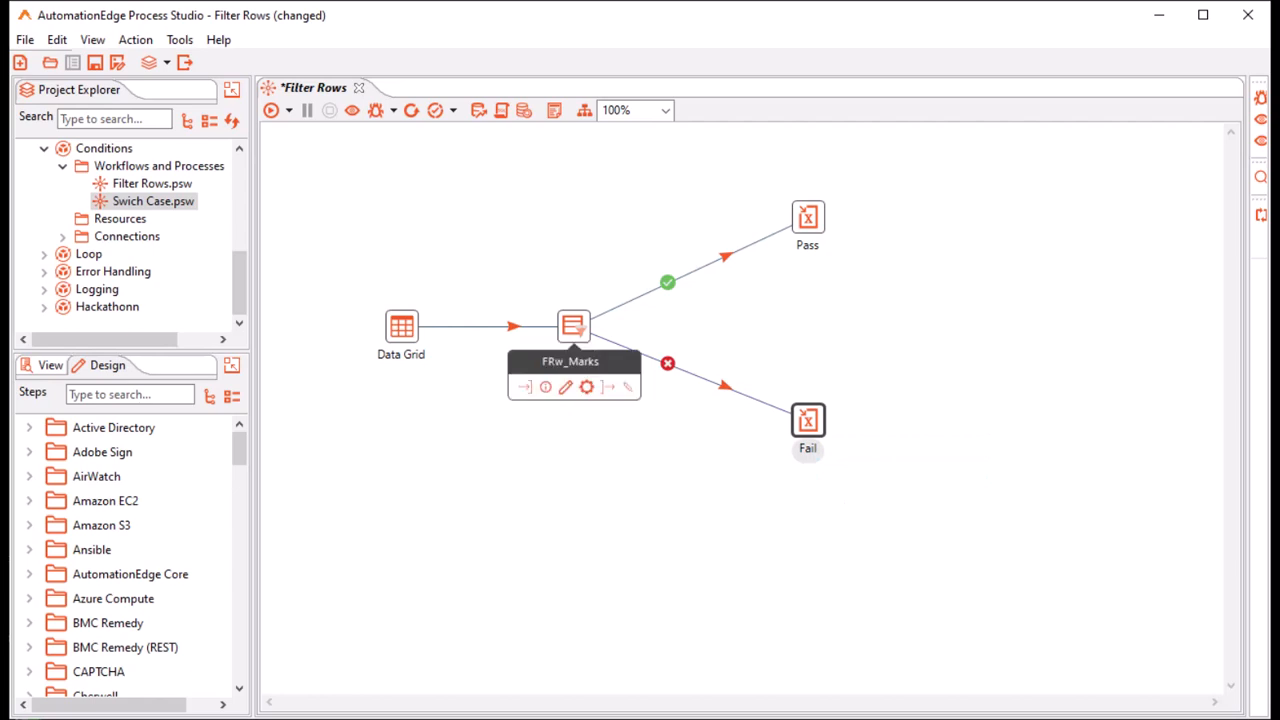
Step: In the FRw_Marks settings, send 'true' data to Pass and 'false' data to Fail
double_click(572, 324)
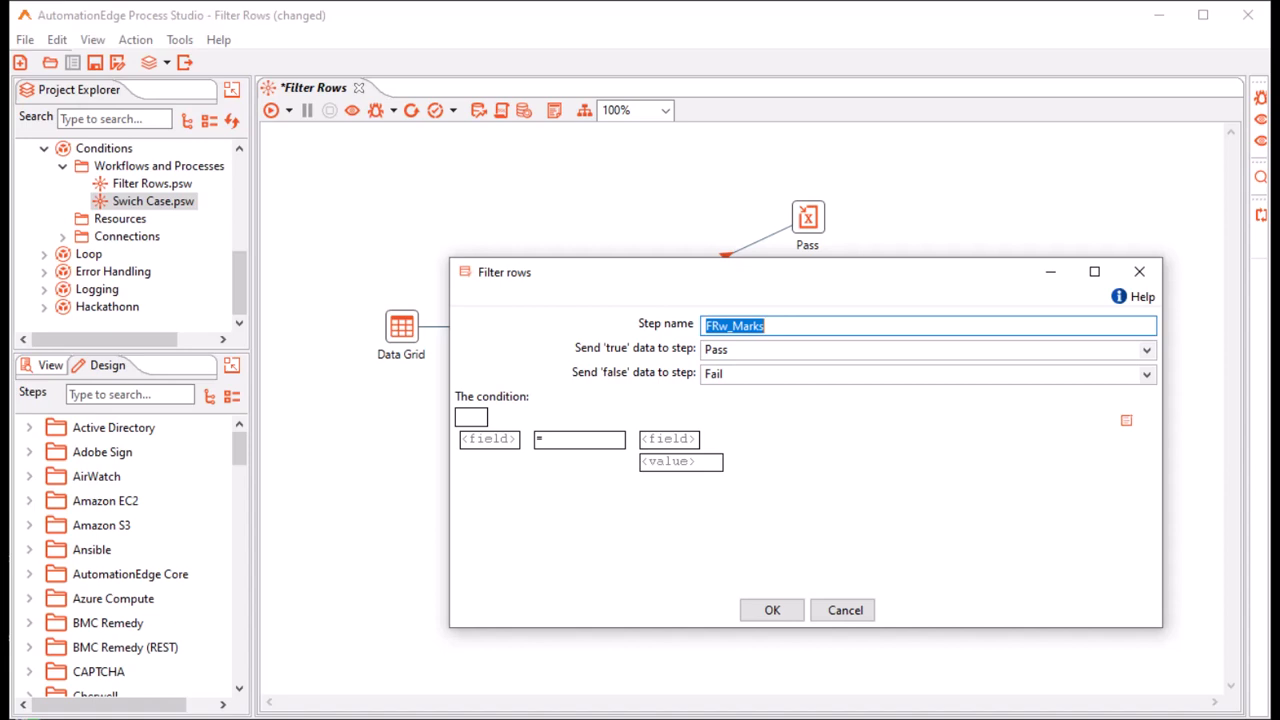
left_click(1147, 350)
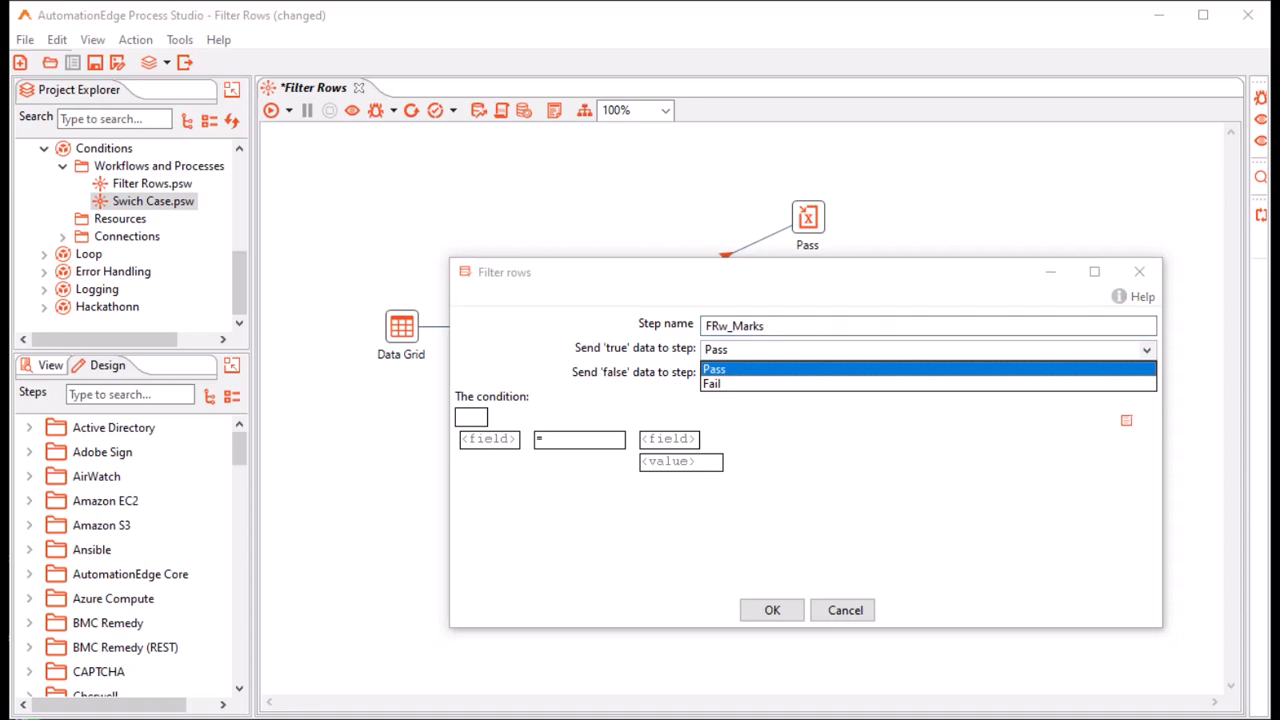
left_click(715, 369)
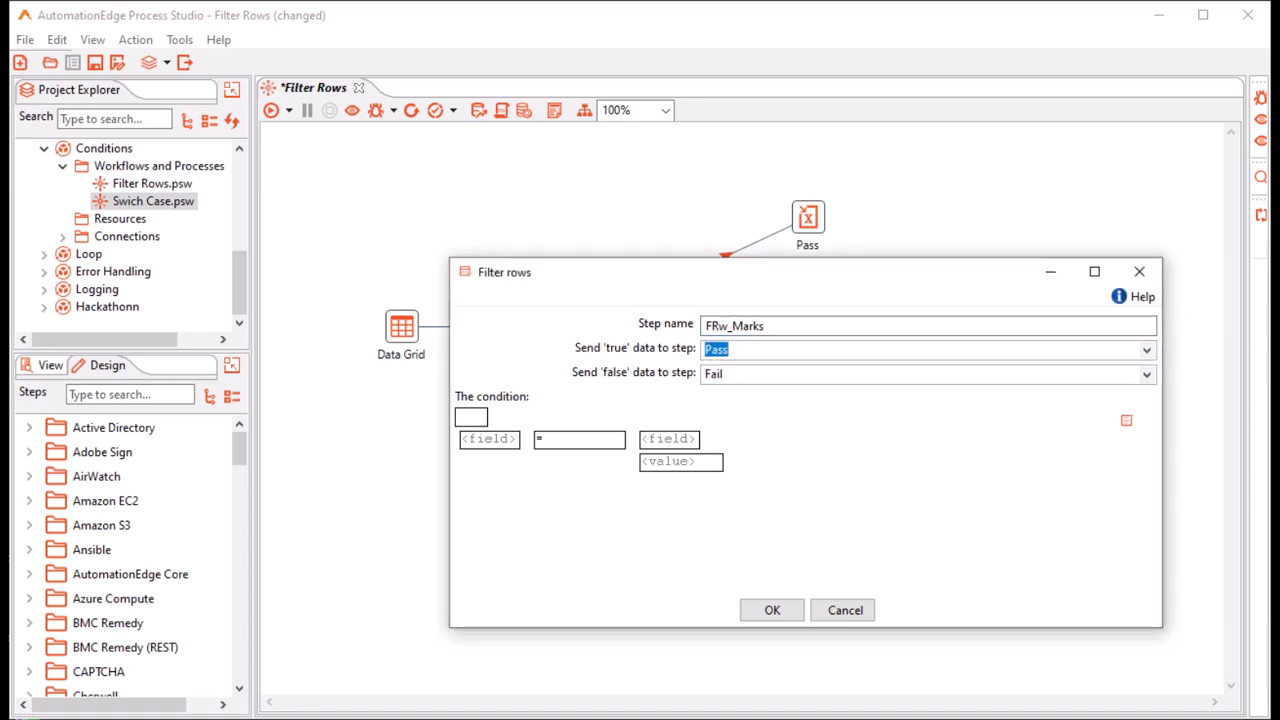
left_click(1147, 375)
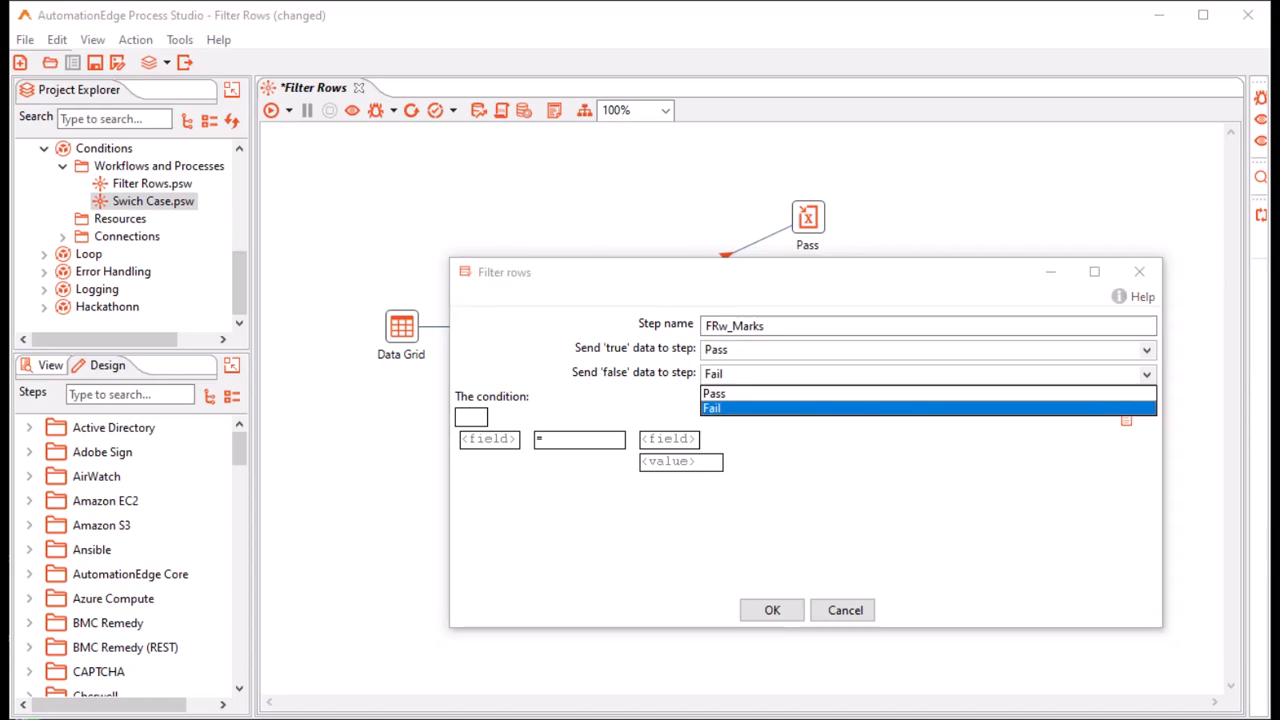
left_click(713, 408)
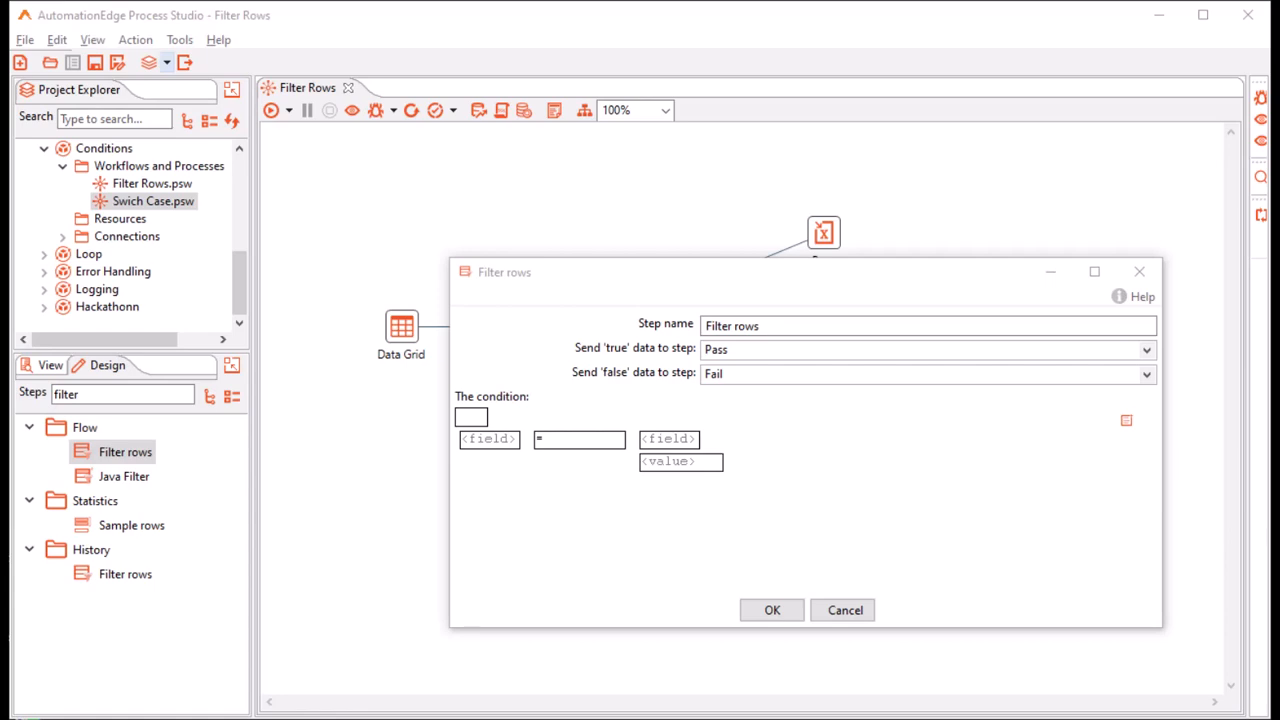
Step: Toggle the condition's NOT on and off, and set the condition to the Aggregate field with the > function
left_click(471, 417)
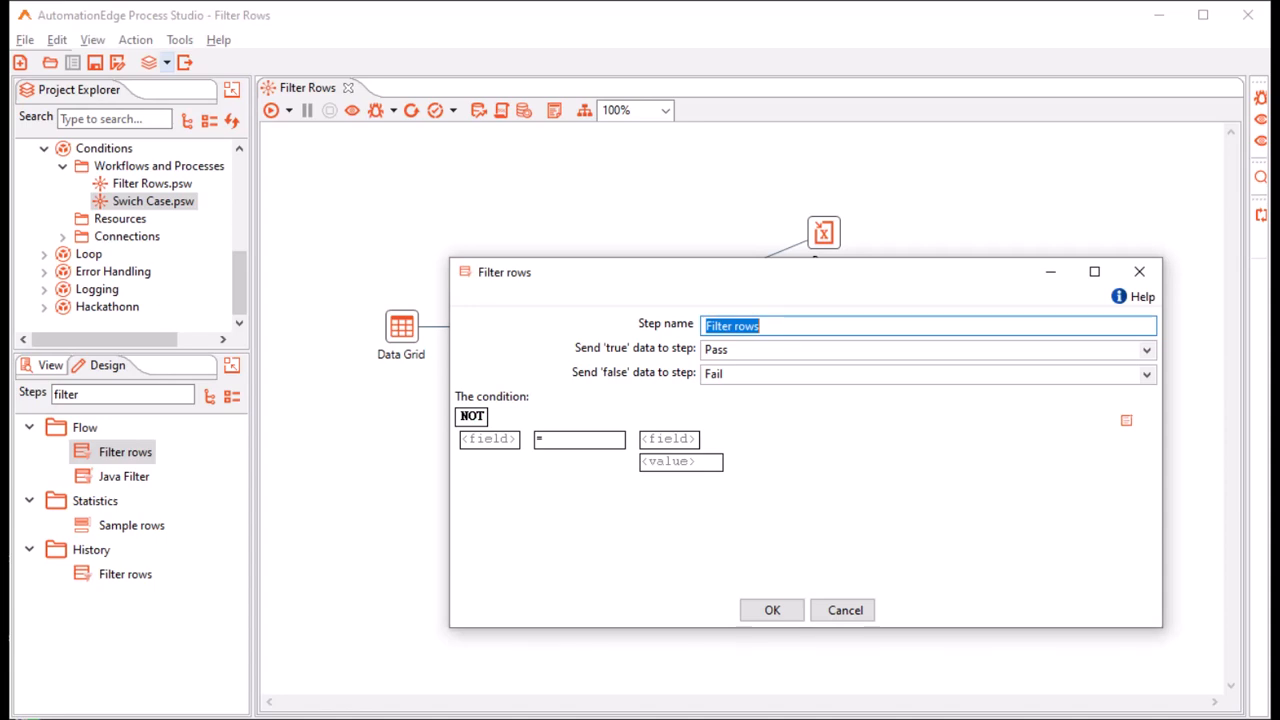
left_click(471, 417)
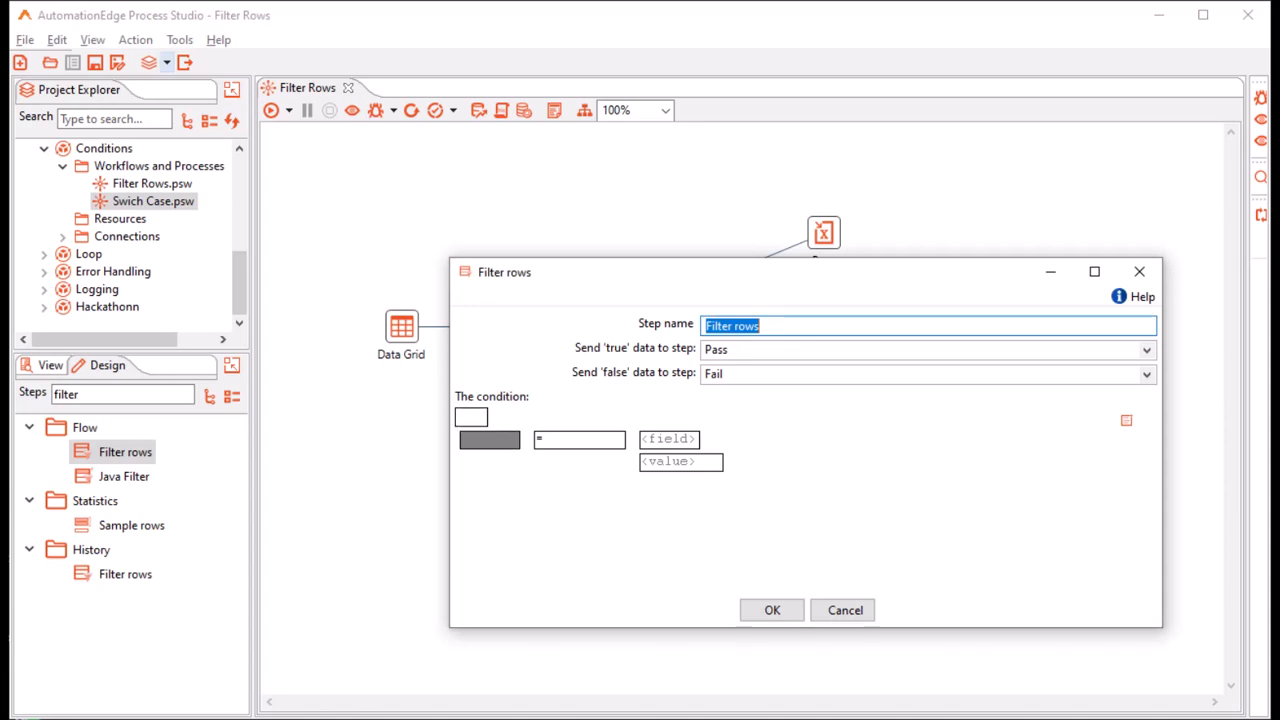
left_click(489, 440)
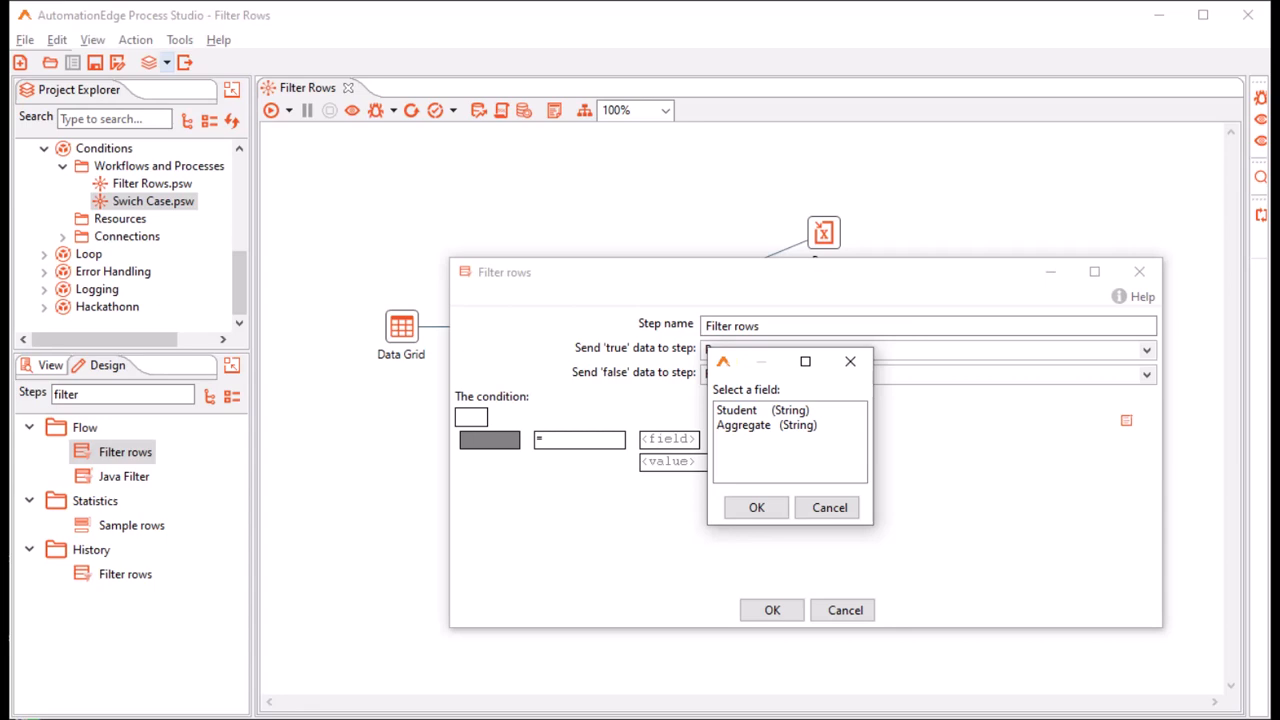
double_click(744, 425)
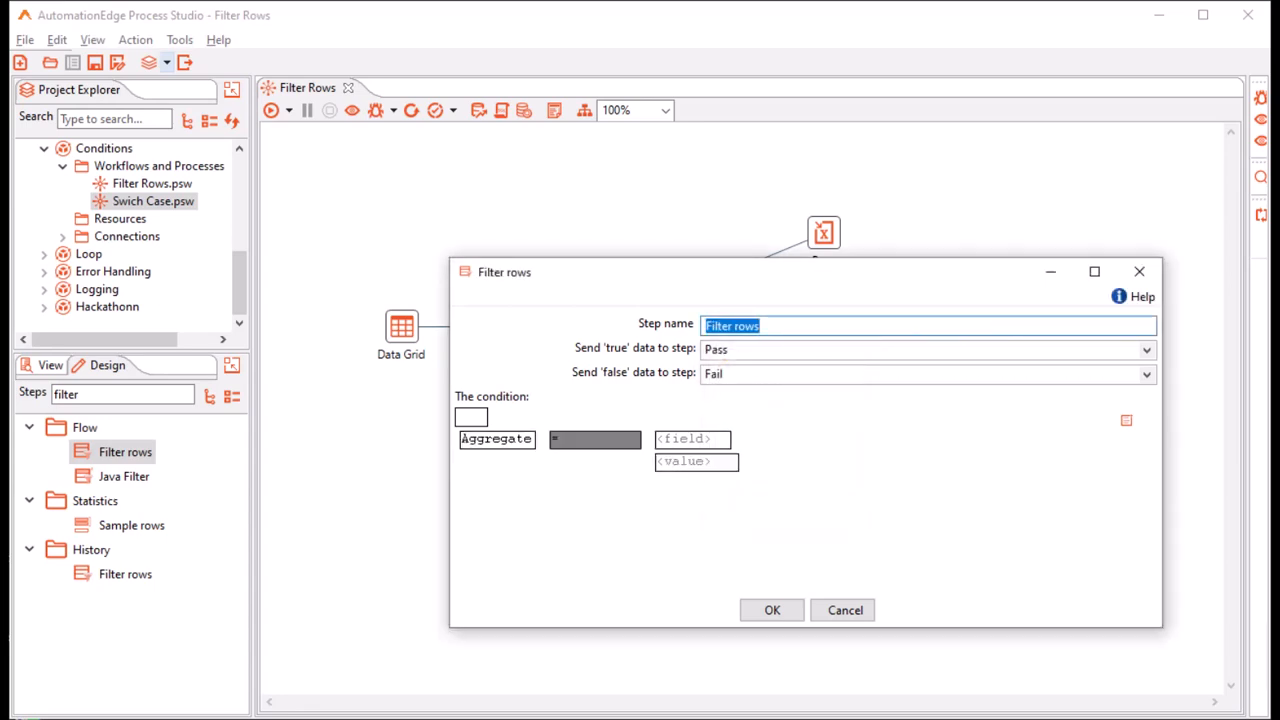
left_click(595, 440)
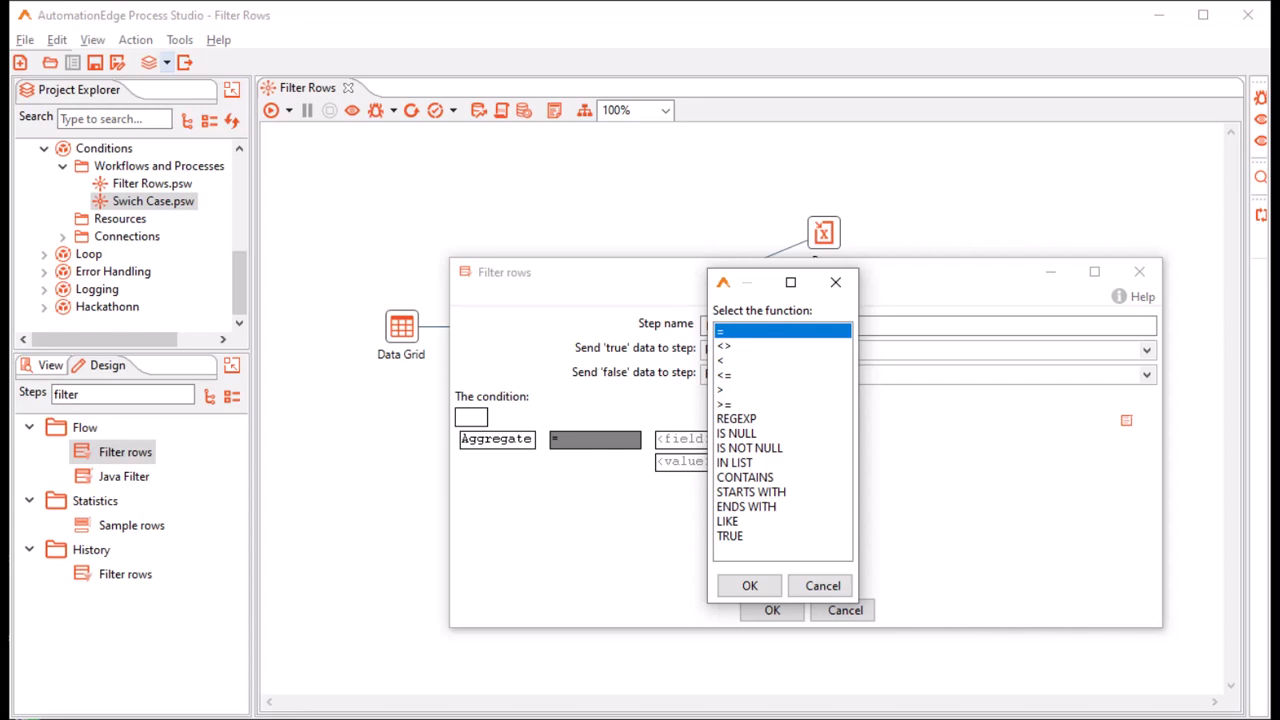
left_click(782, 390)
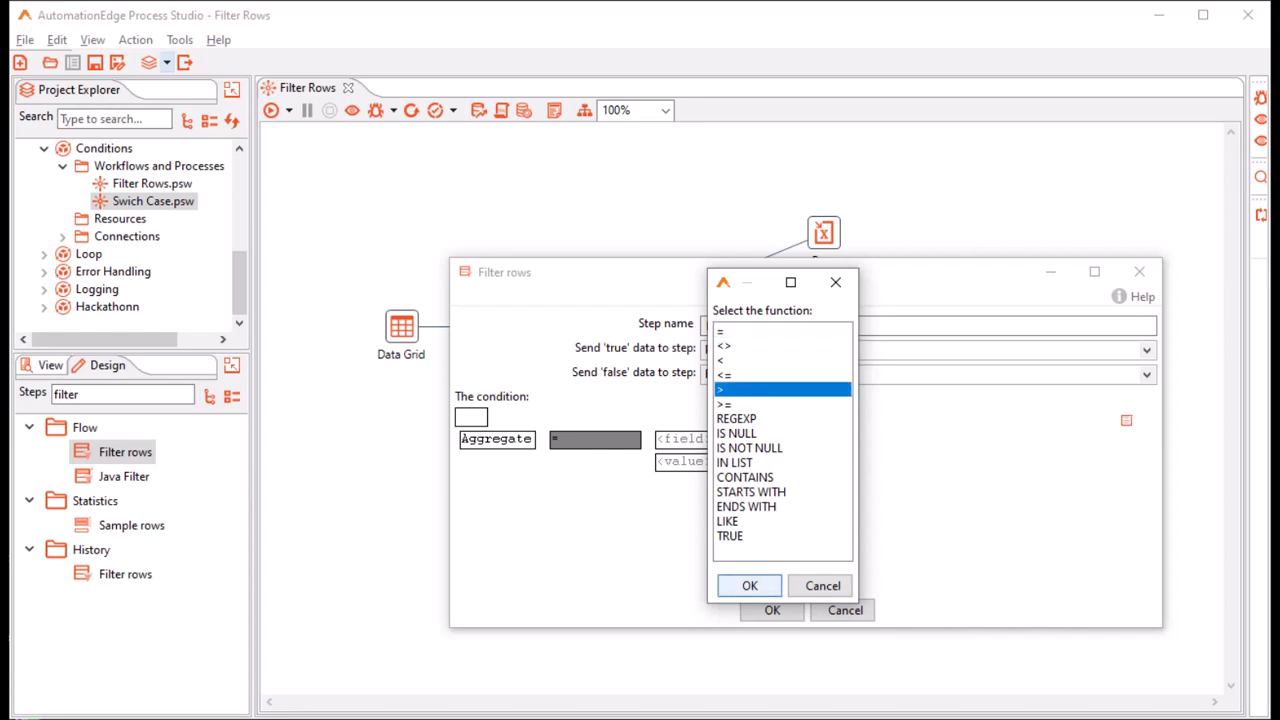
left_click(750, 585)
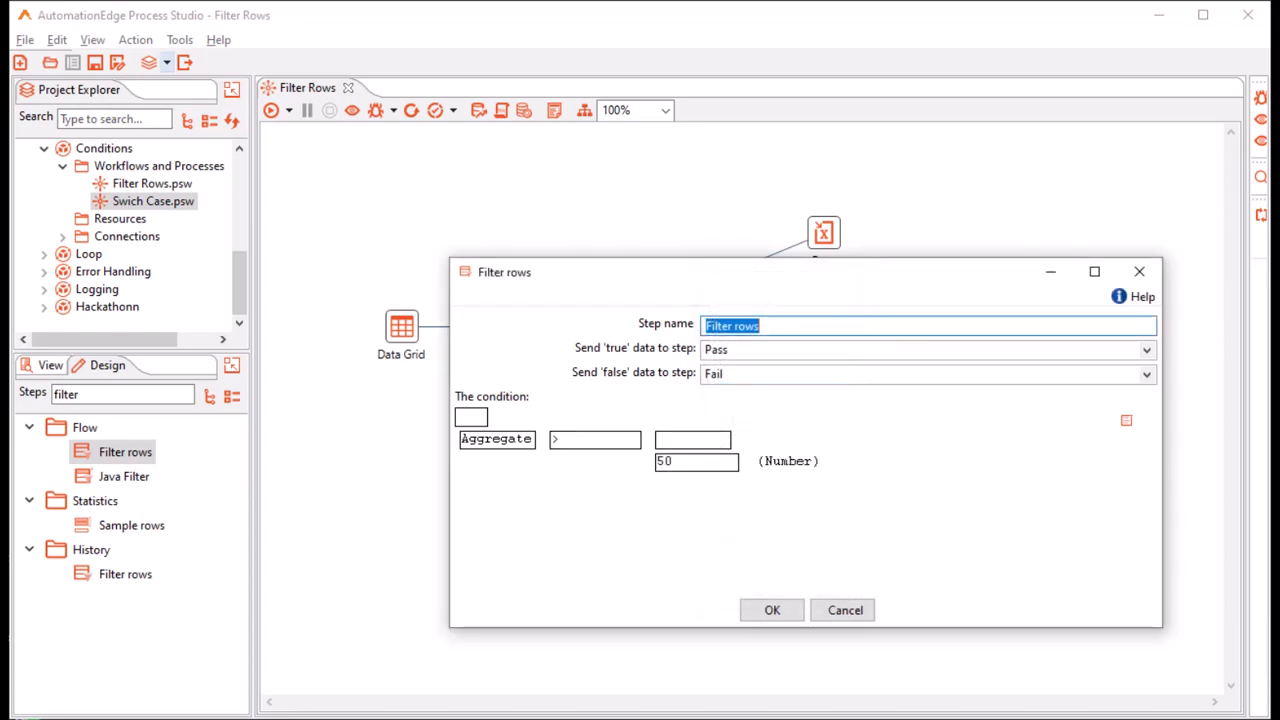
Step: Replace the comparison value of the Aggregate condition with 50 and set its type to Number
left_click(693, 440)
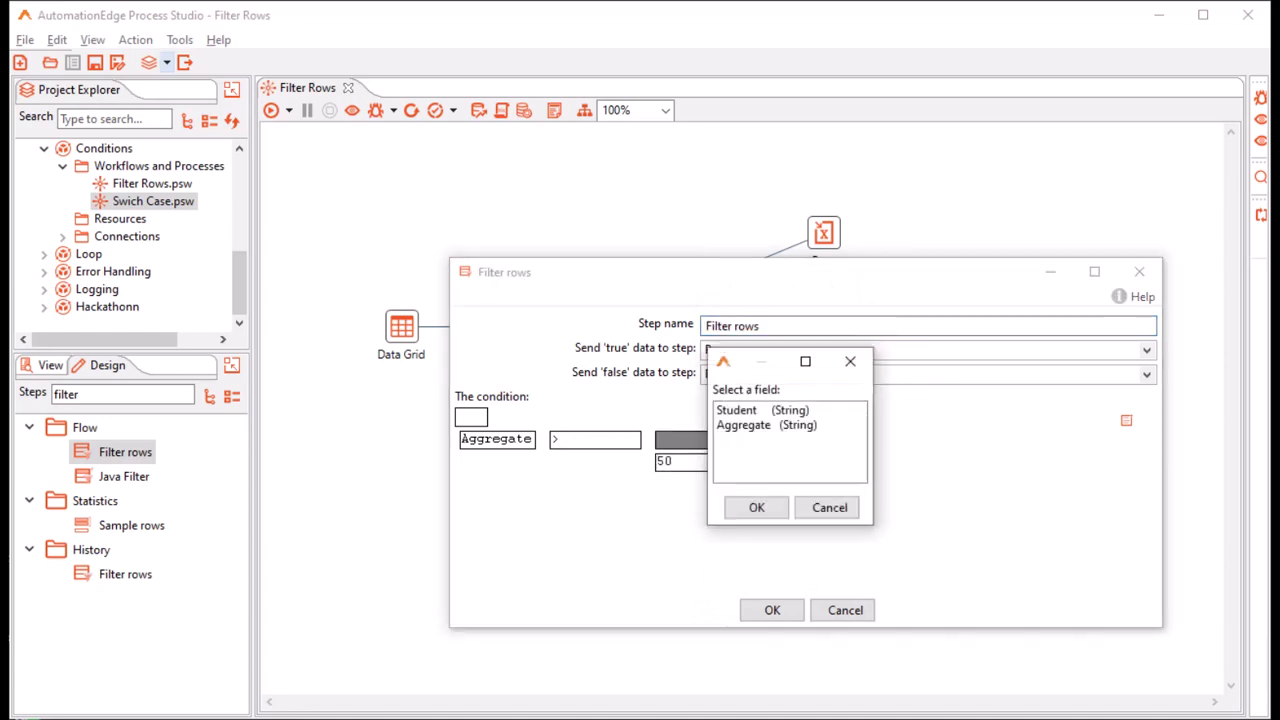
left_click(829, 507)
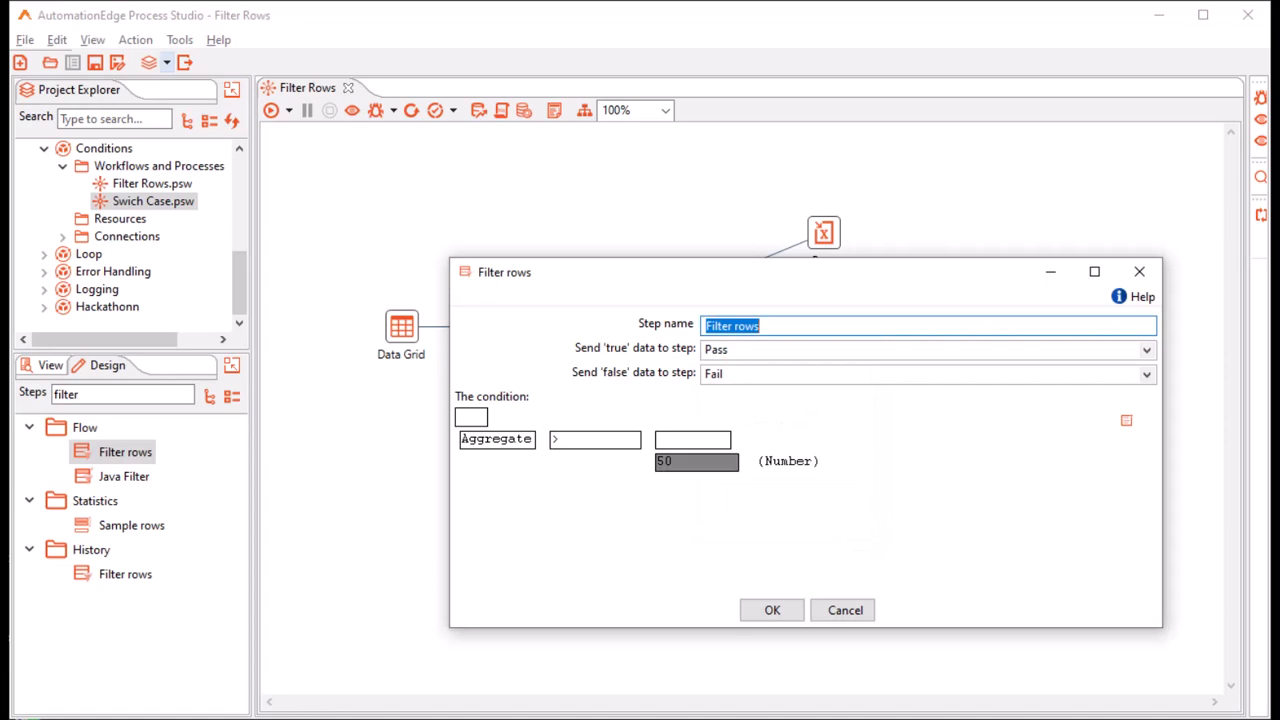
left_click(697, 462)
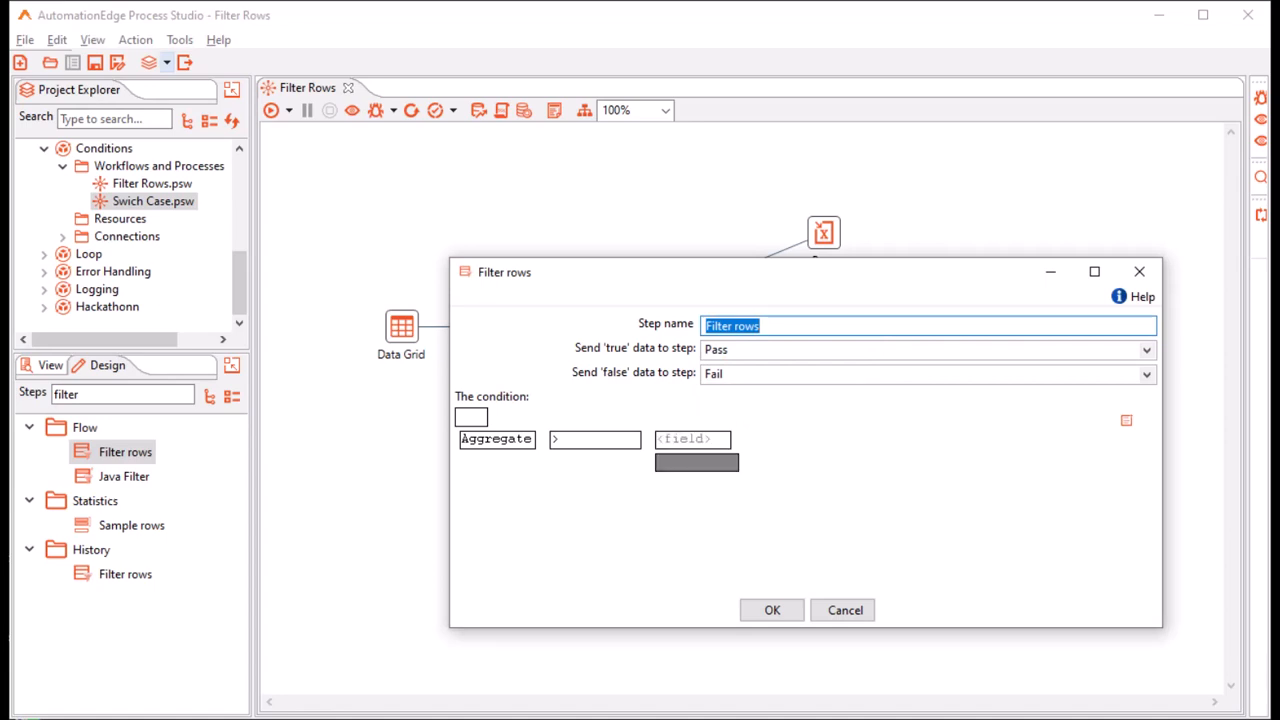
left_click(697, 462)
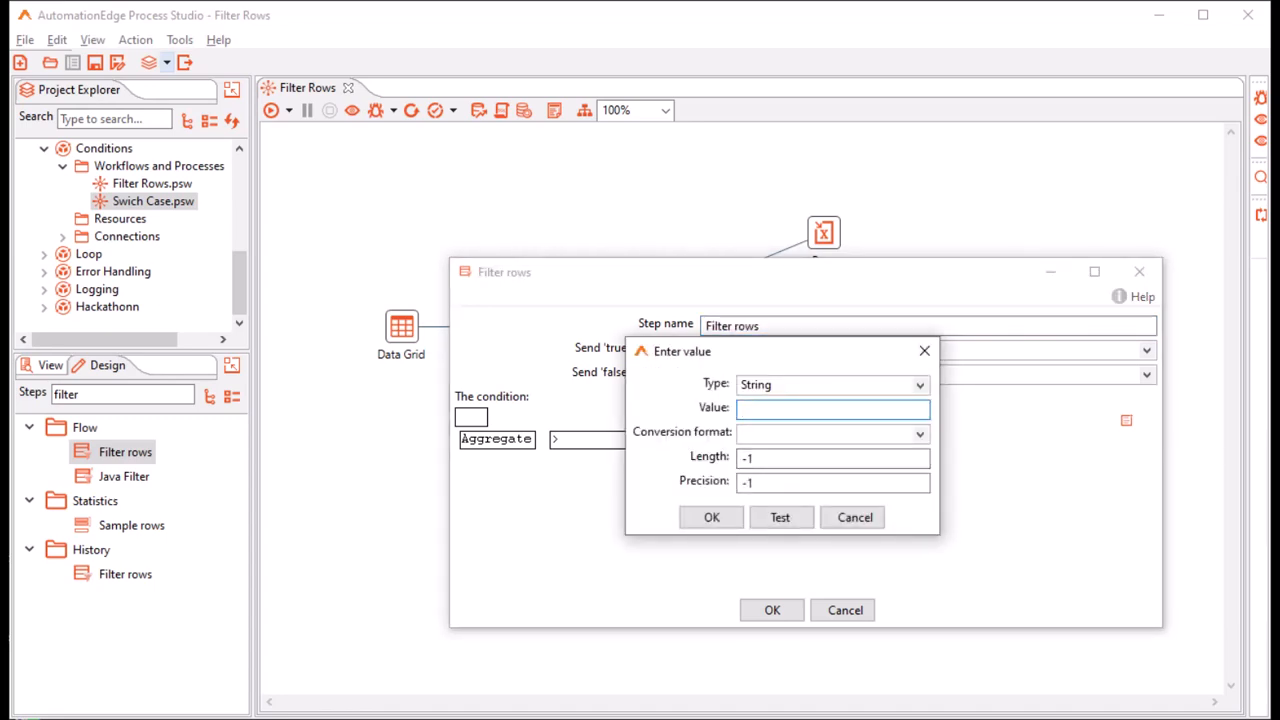
type("50")
key("shift+Tab")
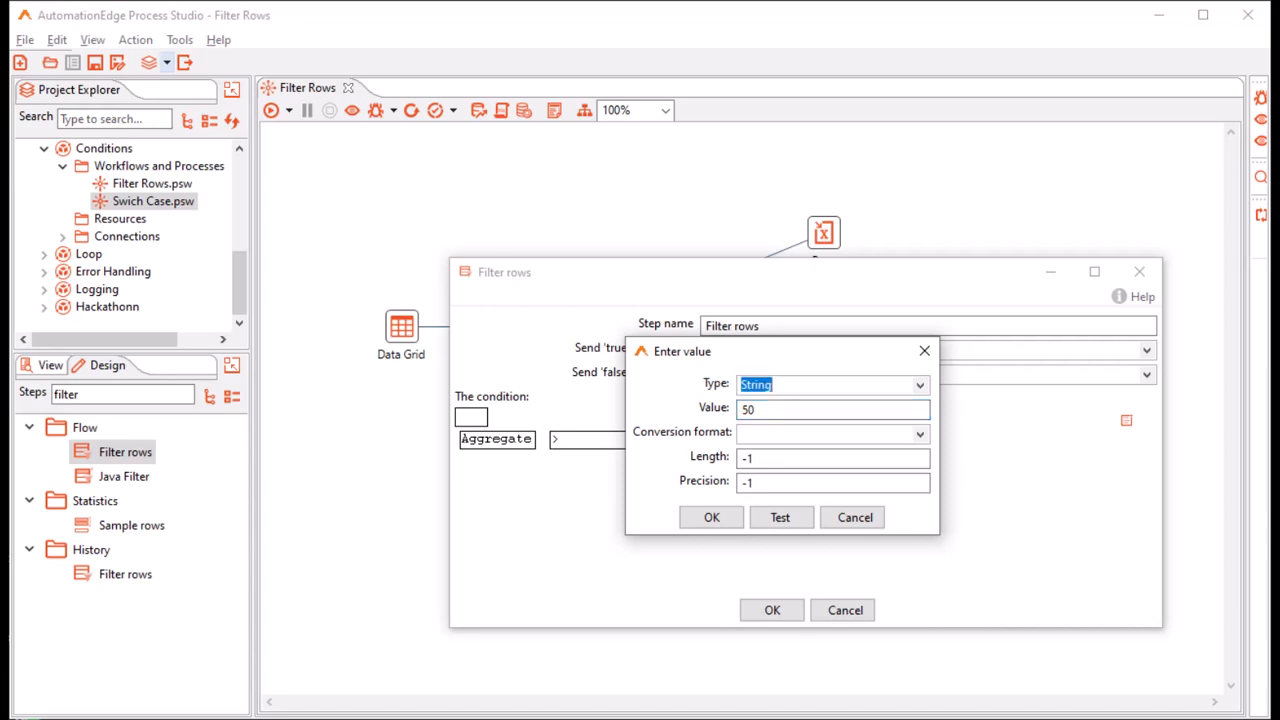
key("Up")
Step: Set the value's conversion format to #, test the value, and accept it
left_click(920, 434)
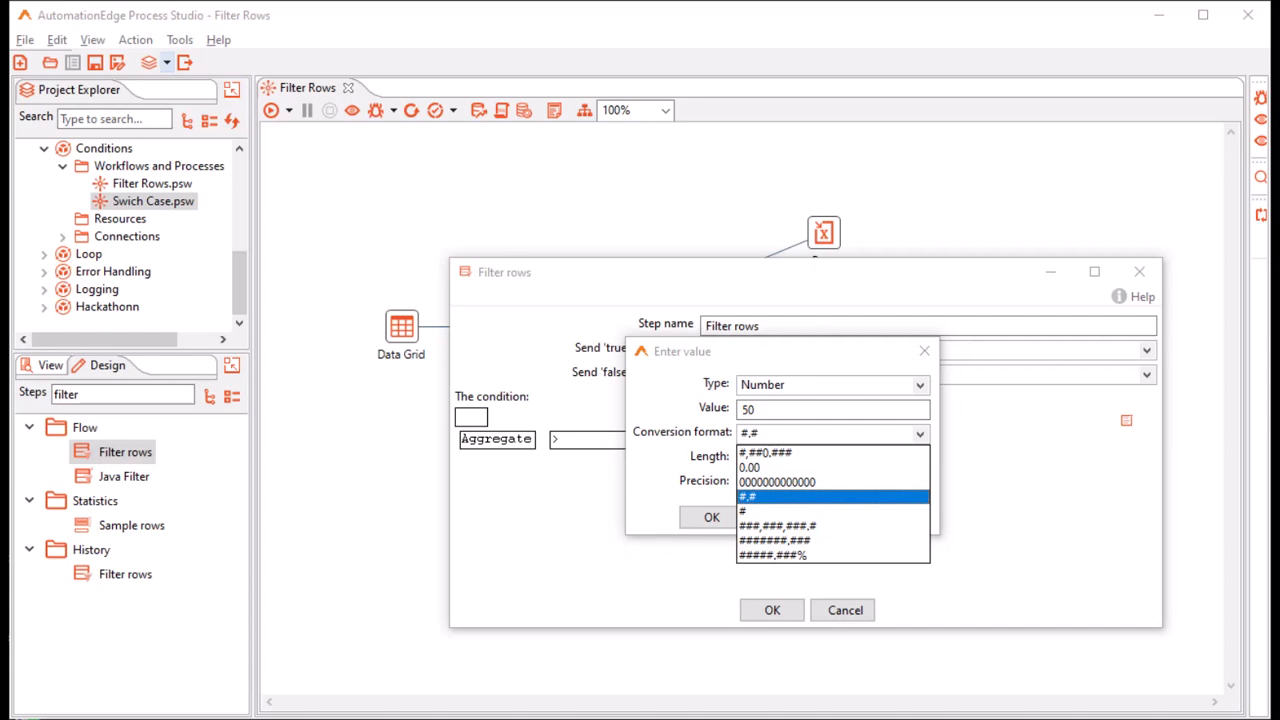
key("Down")
key("Return")
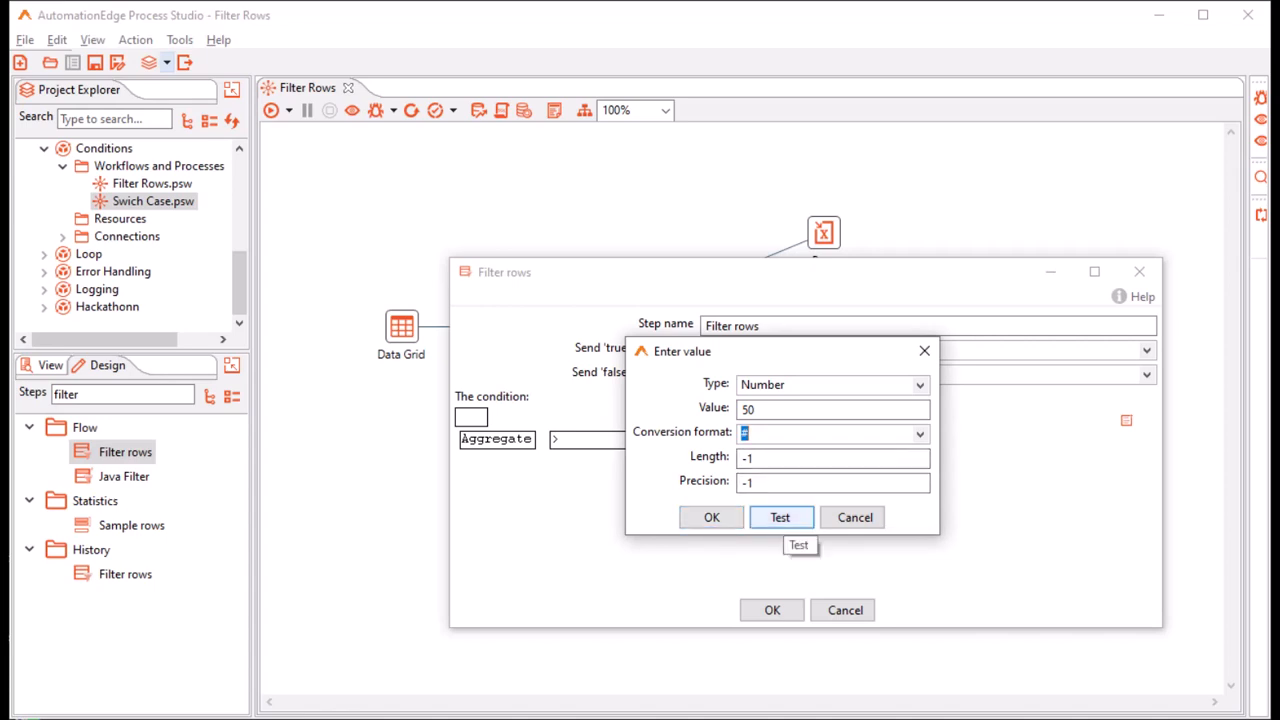
left_click(785, 520)
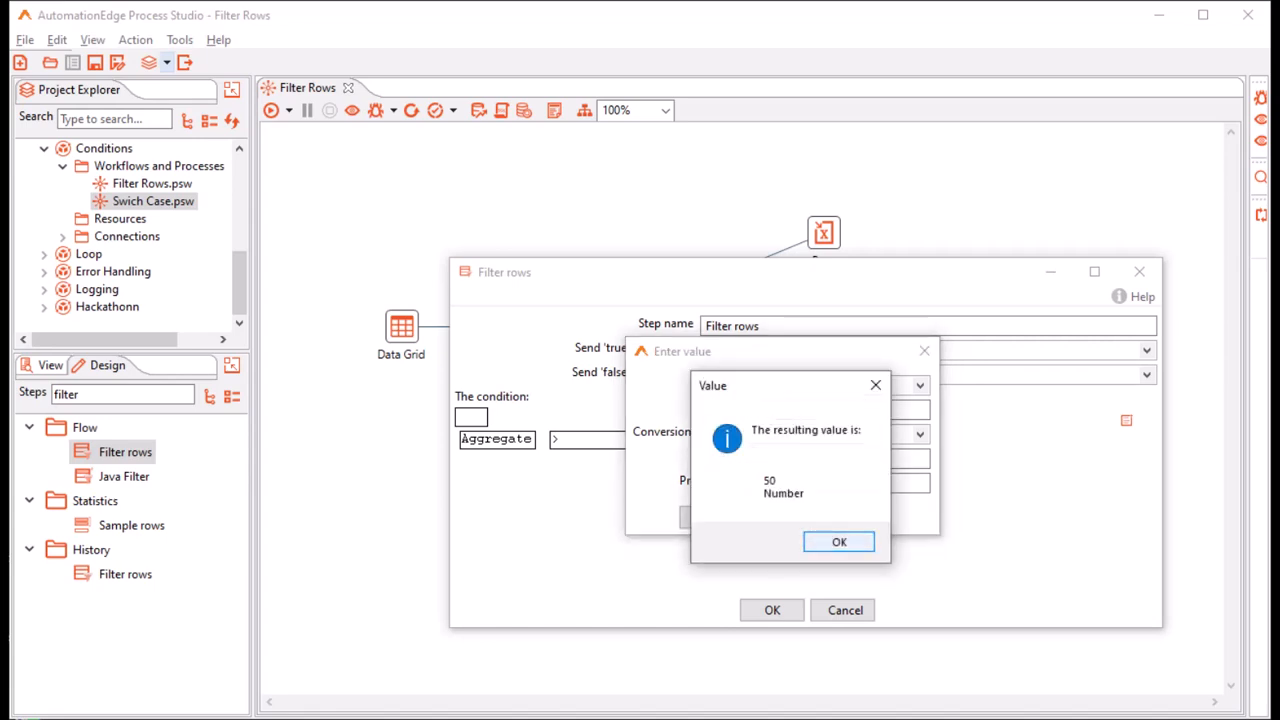
left_click(839, 542)
left_click(712, 517)
Step: Try the IN LIST function on Aggregate with the String value 70;80;52
left_click(595, 440)
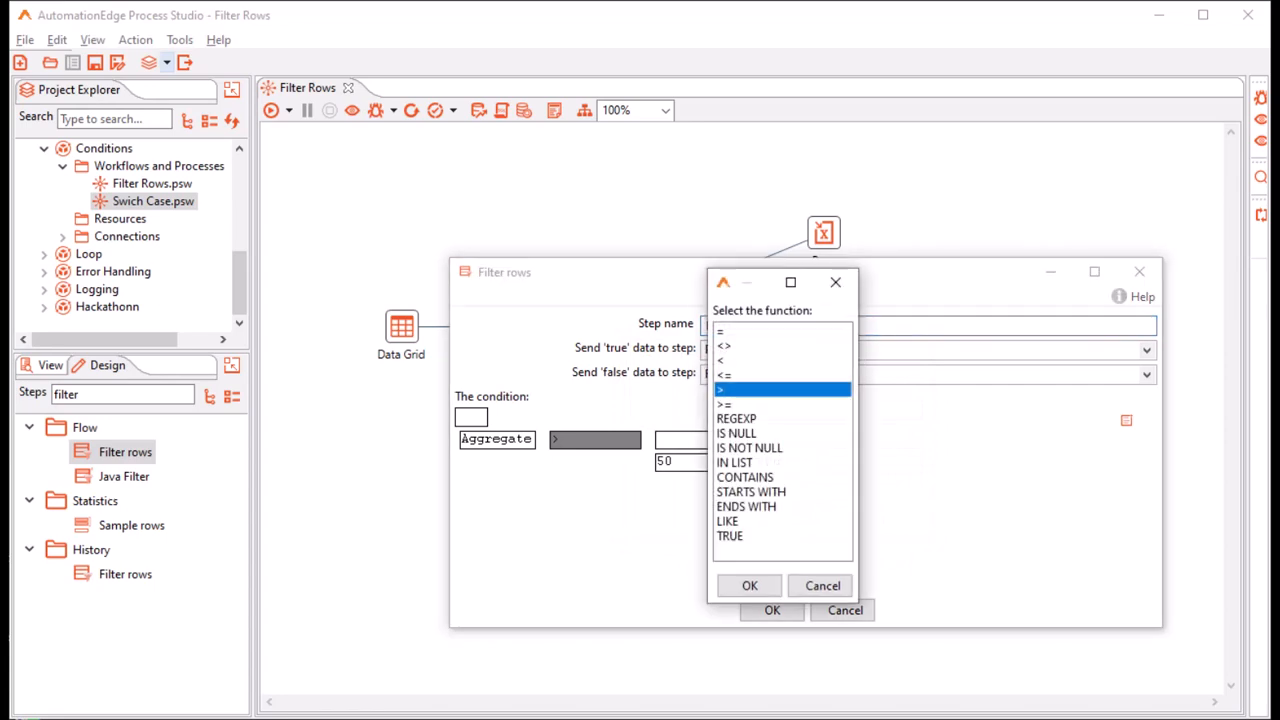
double_click(733, 463)
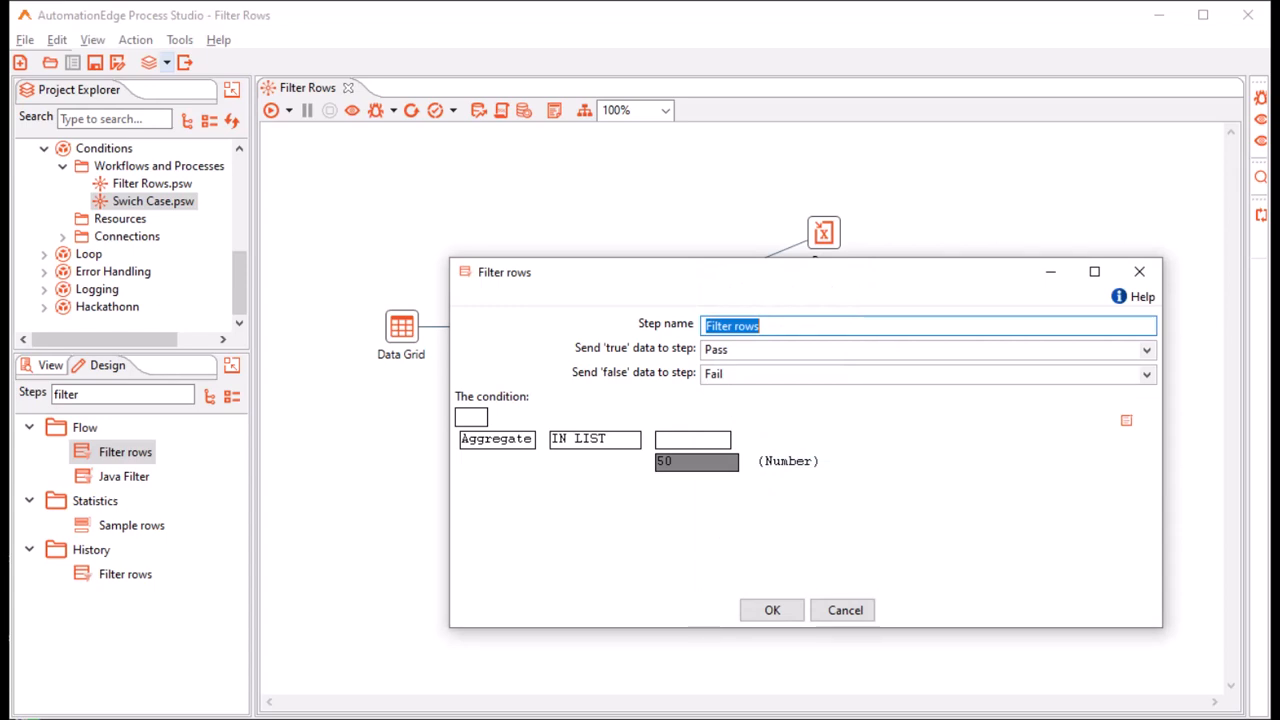
left_click(697, 462)
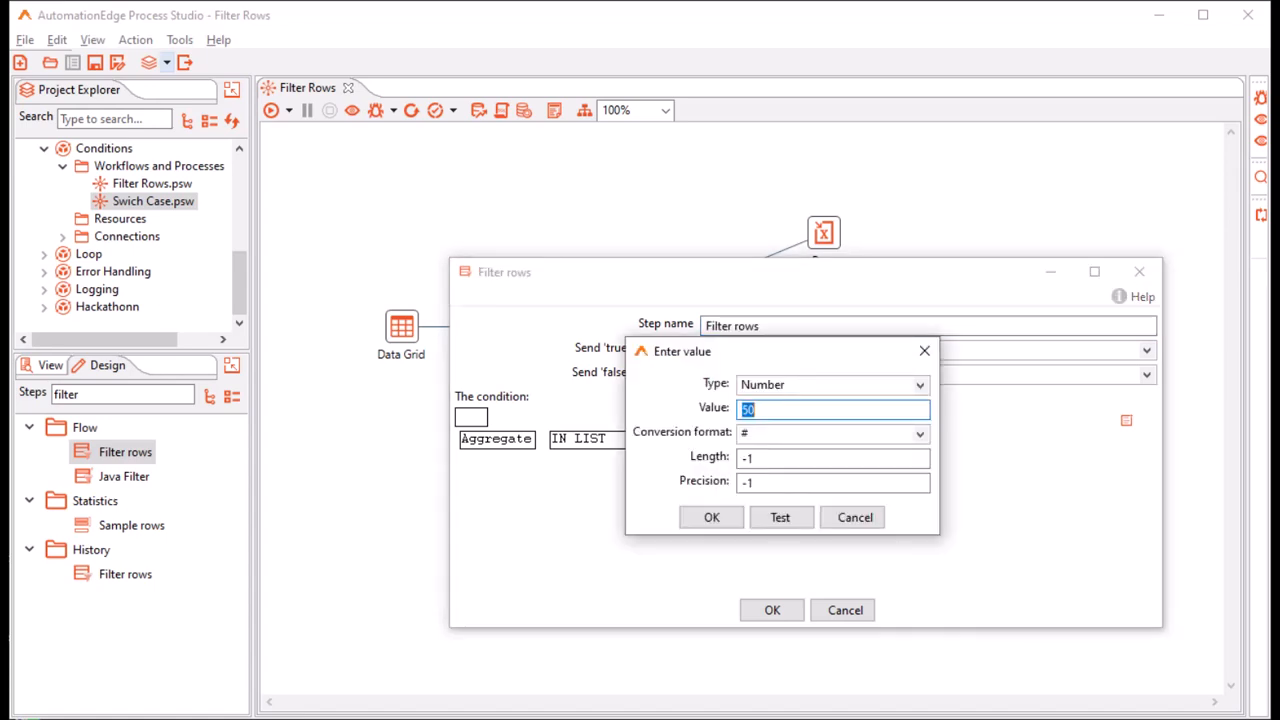
left_click(920, 385)
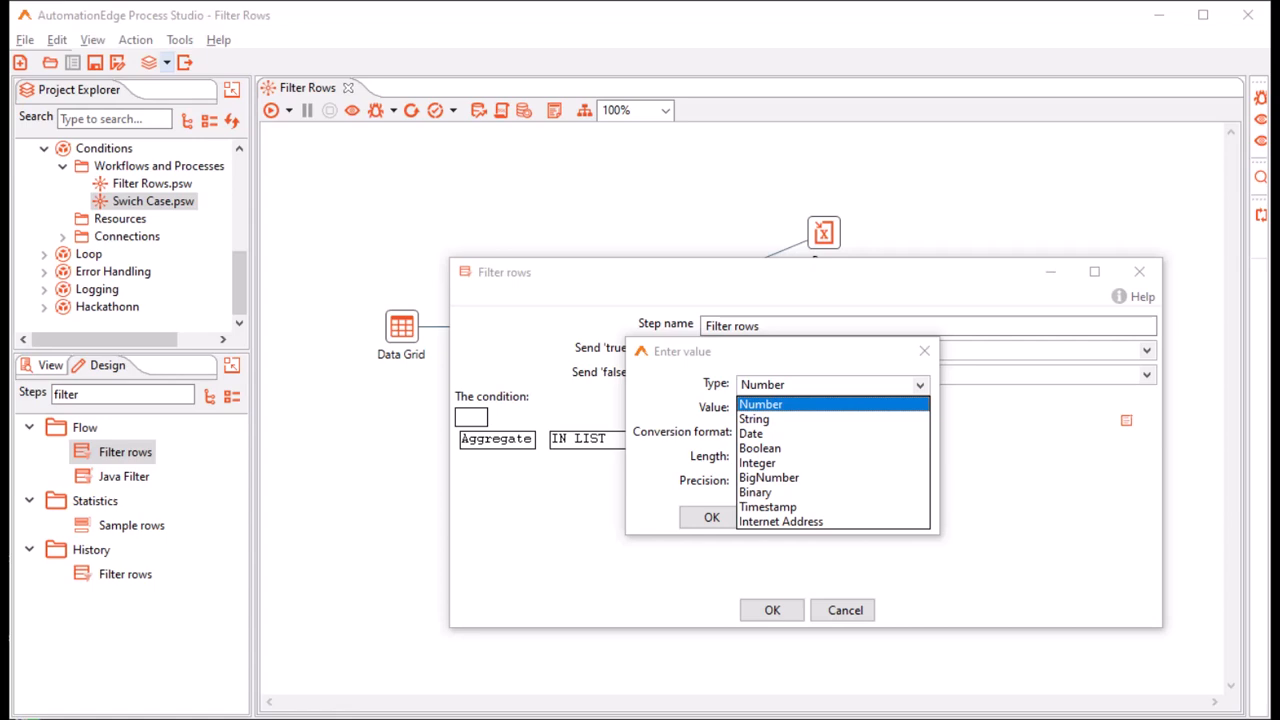
left_click(755, 419)
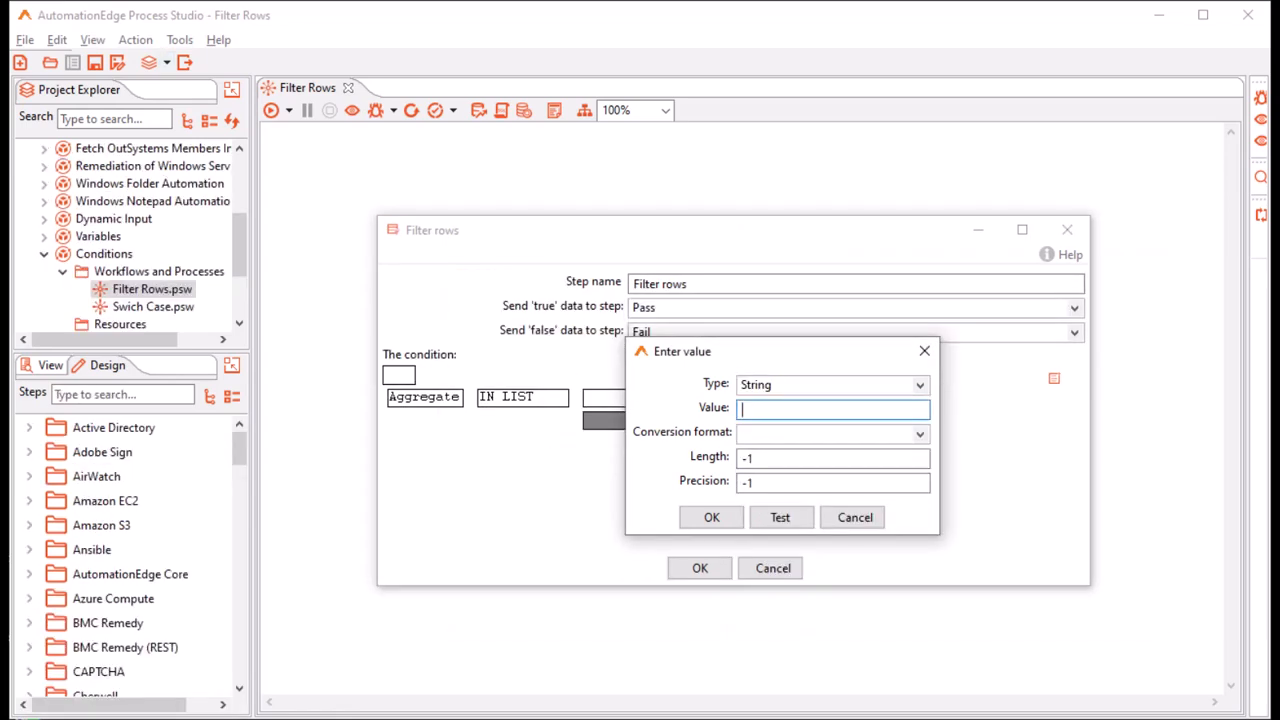
type("70;80;52")
key("Return")
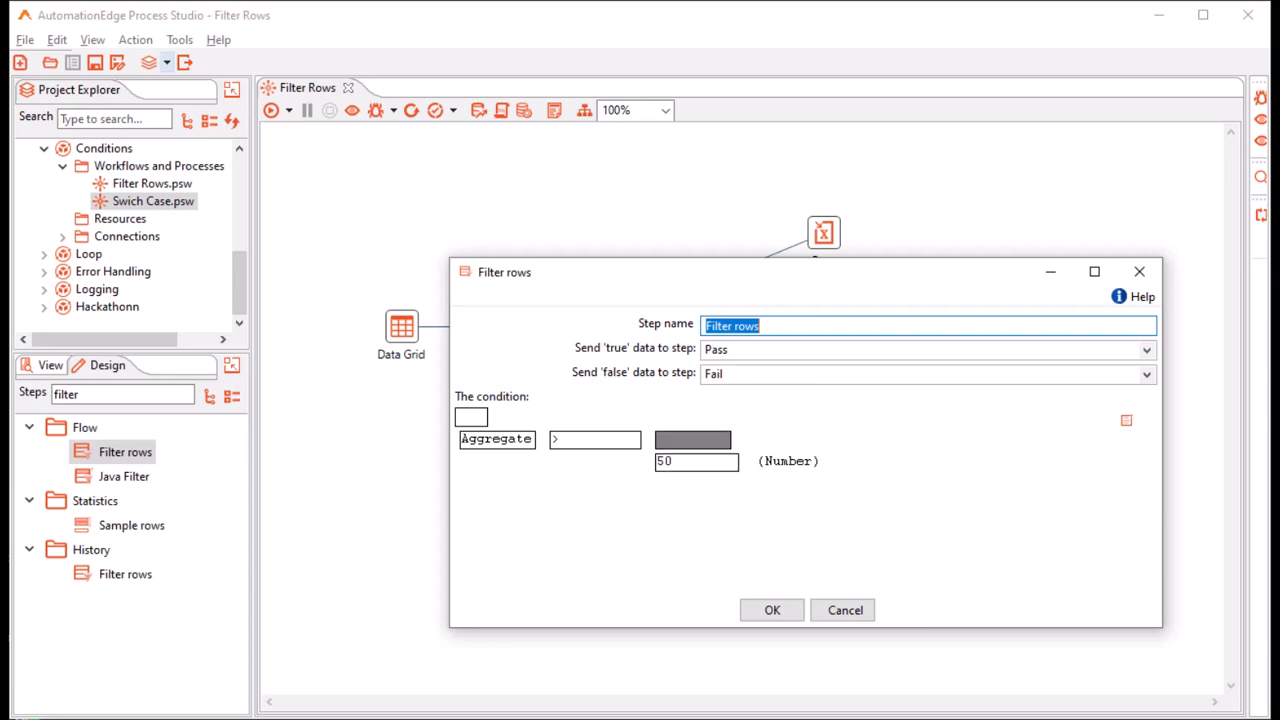
Step: Add a second condition to the filter and join it with the AND operator
left_click(692, 440)
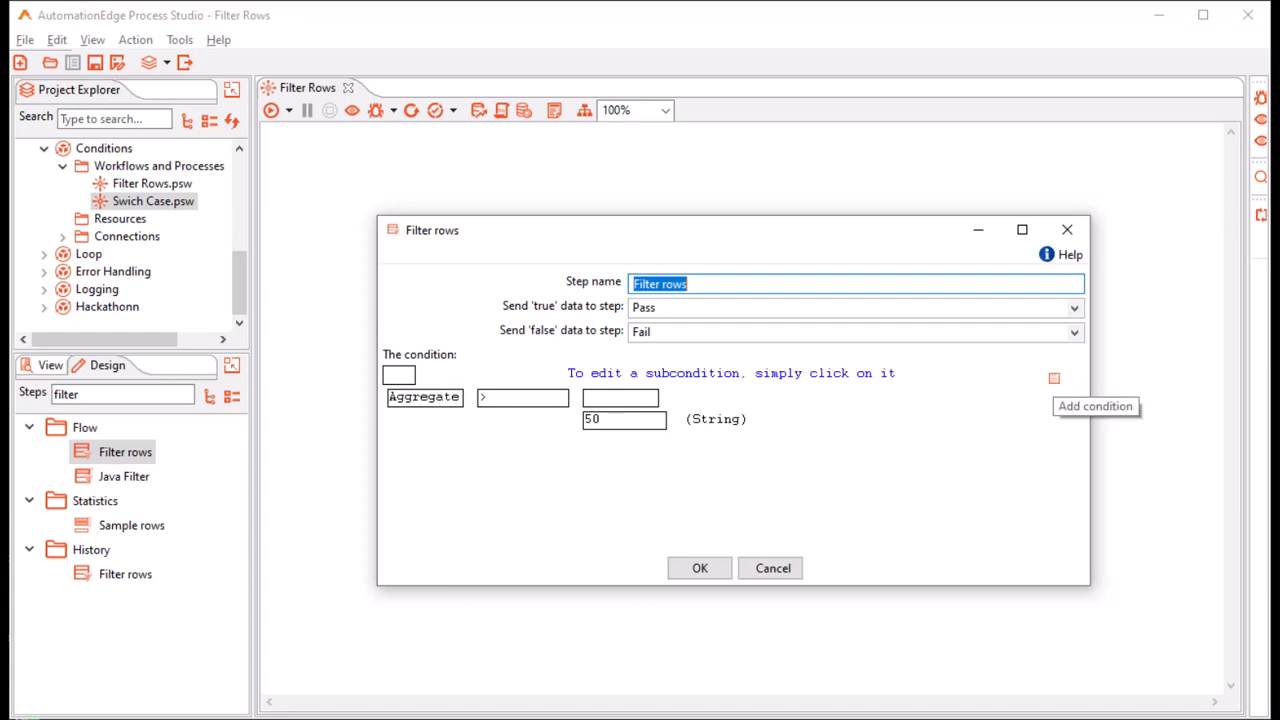
left_click(1054, 378)
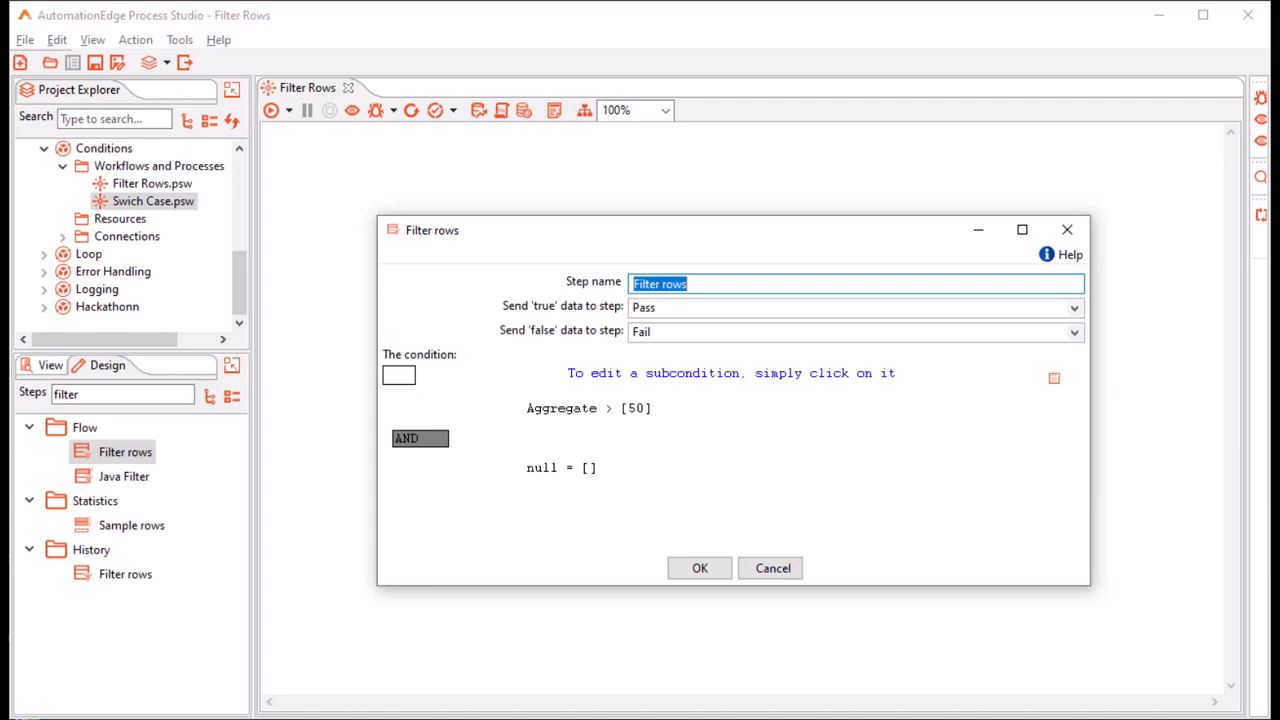
left_click(420, 439)
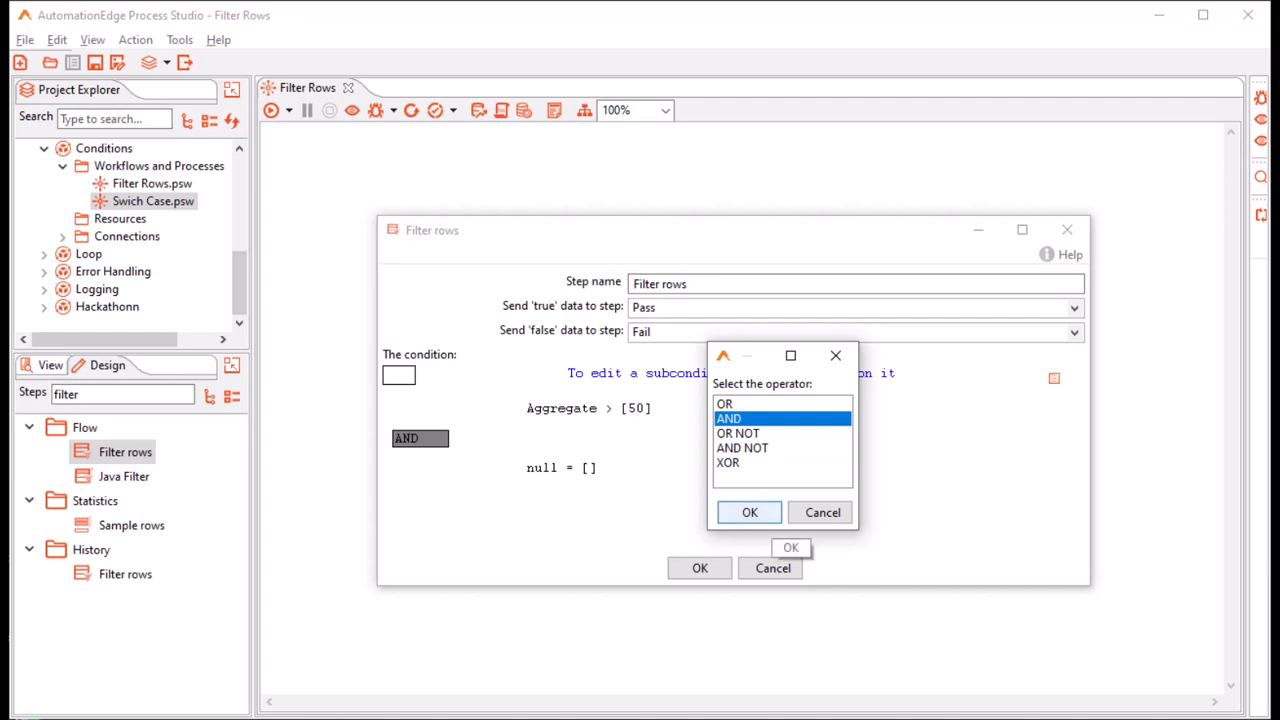
left_click(750, 512)
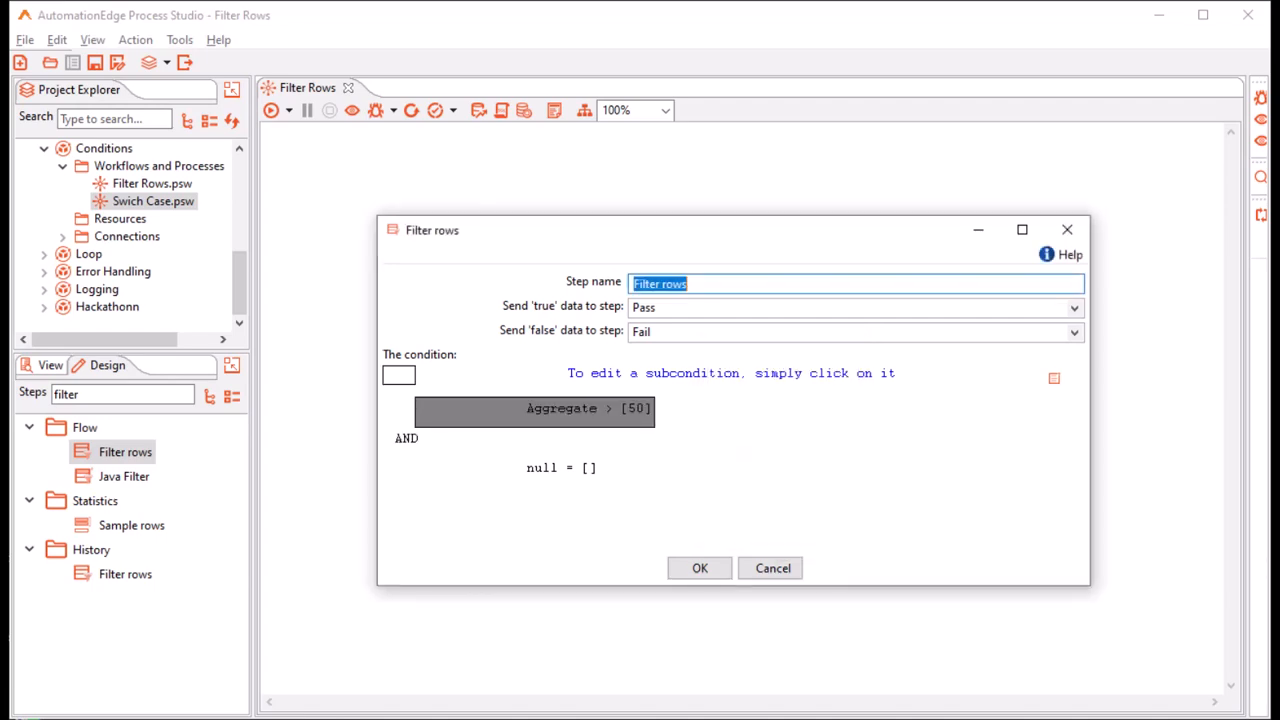
Step: Open the Aggregate condition and the empty condition in turn, going back up one level after each
left_click(560, 410)
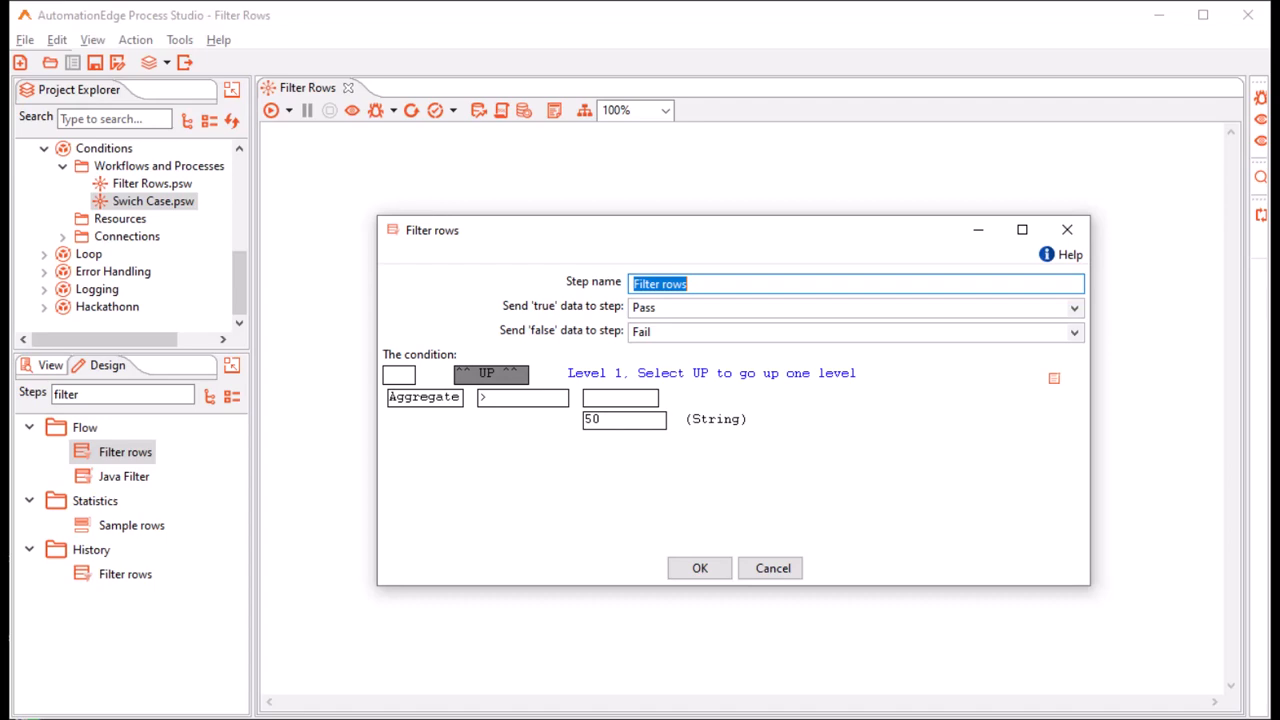
left_click(490, 373)
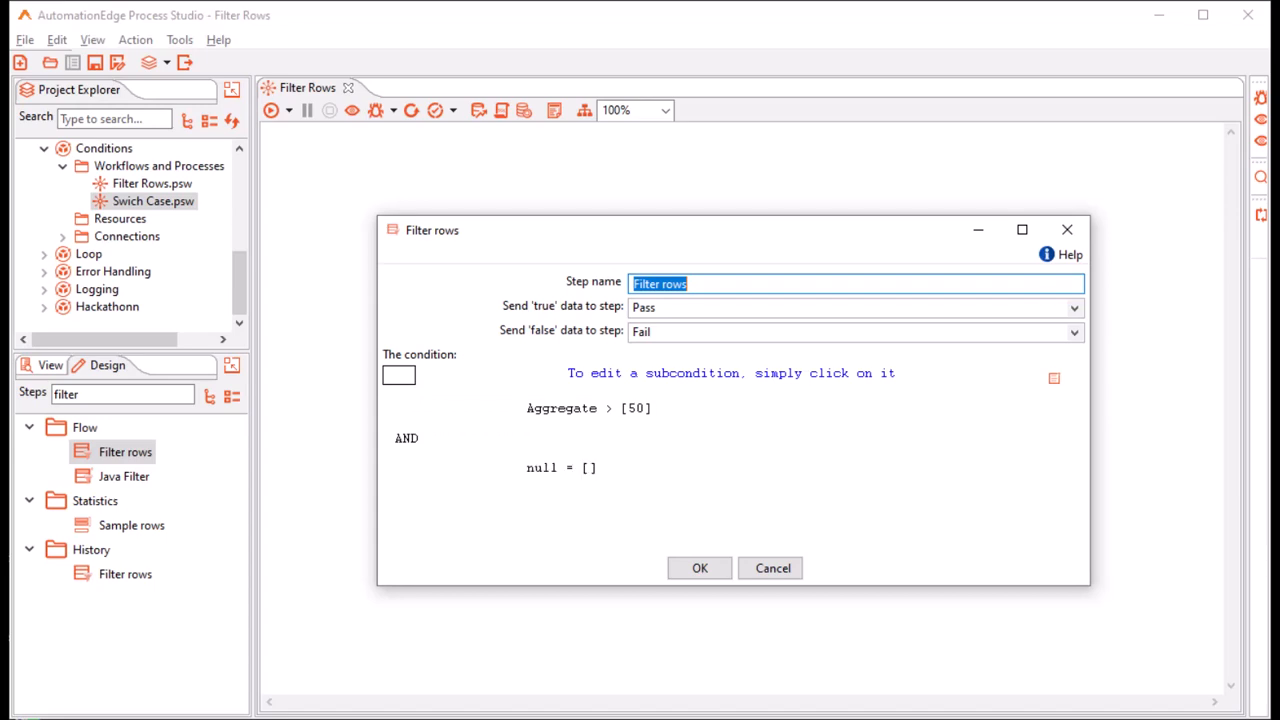
right_click(551, 467)
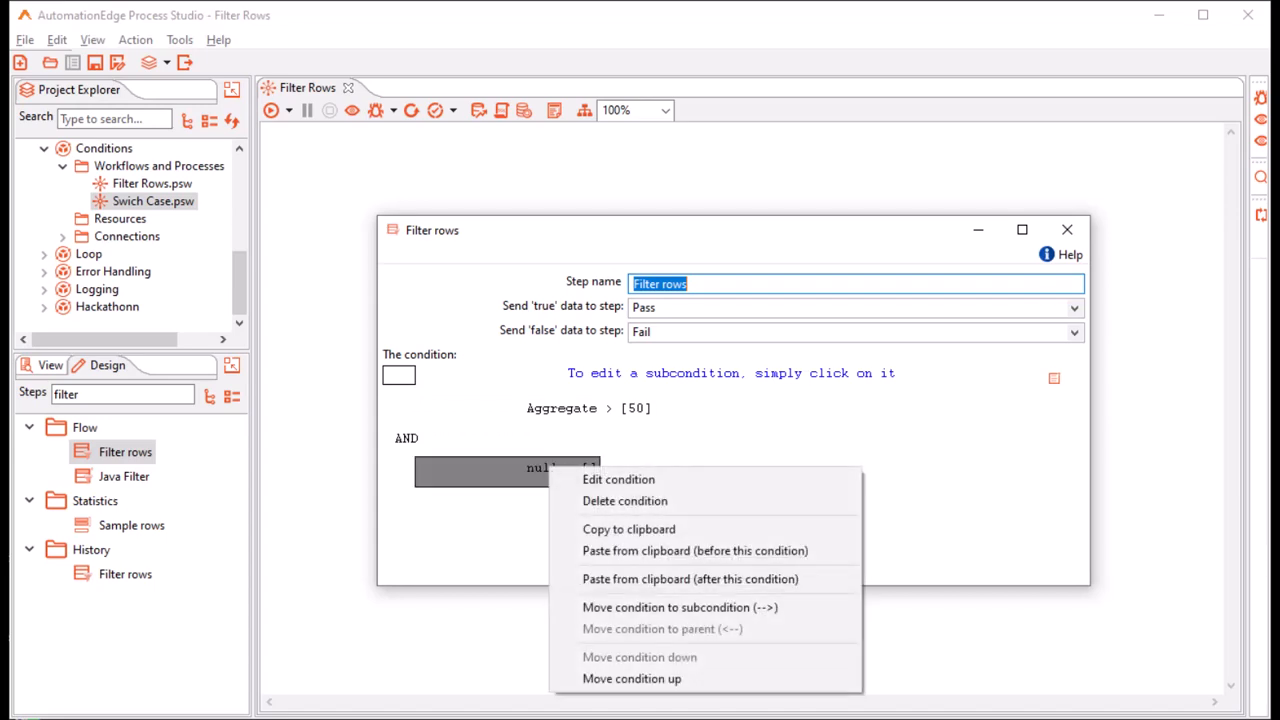
left_click(618, 479)
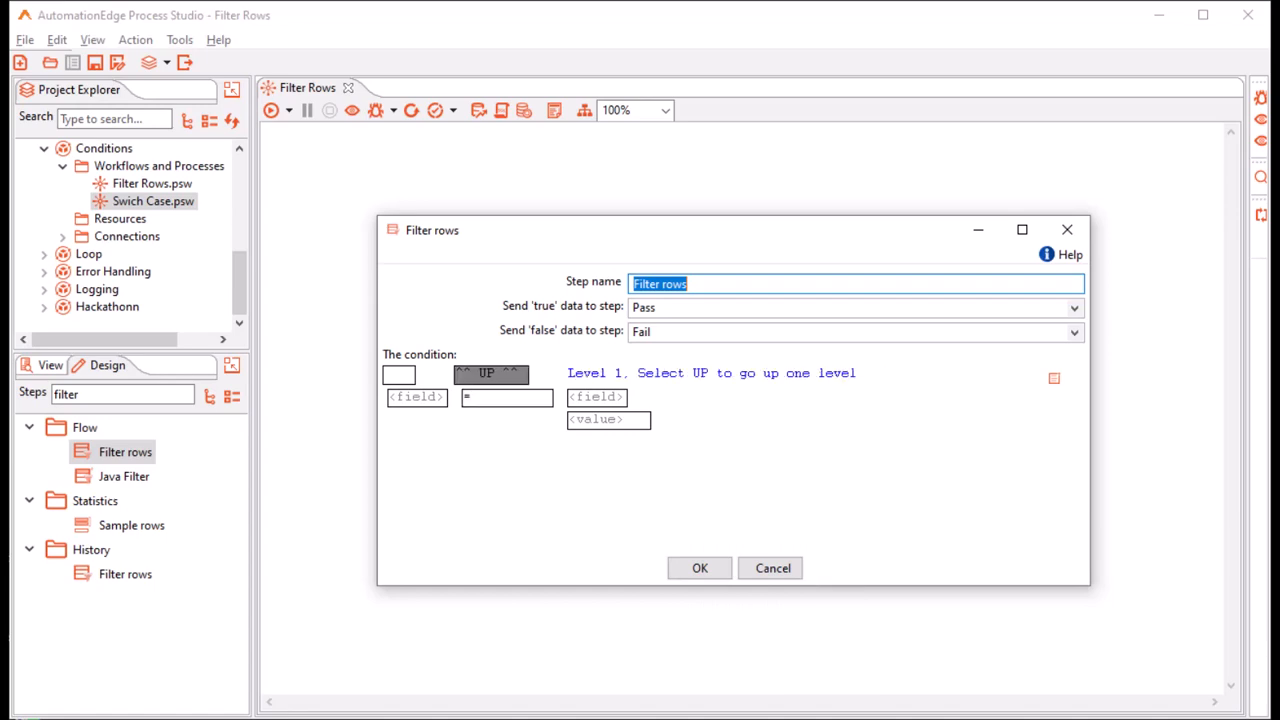
left_click(491, 373)
Step: Copy the empty condition, paste it before itself, and delete the last duplicate
right_click(565, 475)
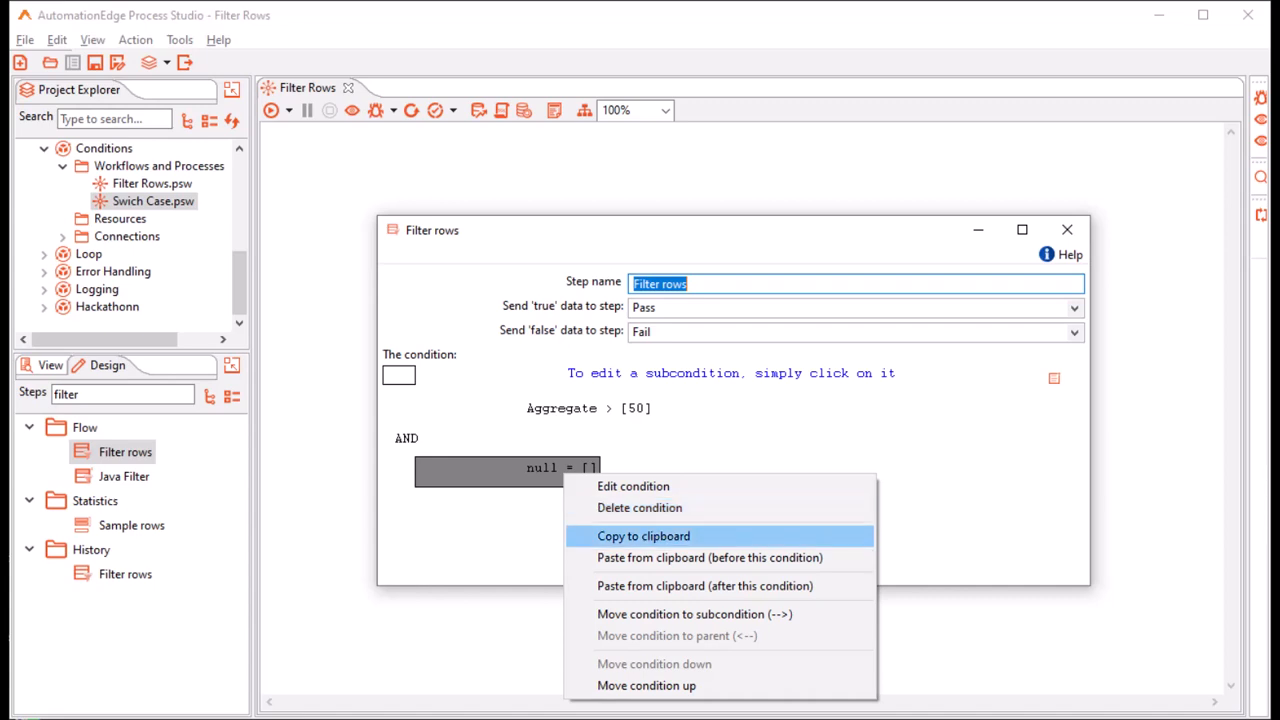
left_click(643, 536)
right_click(562, 470)
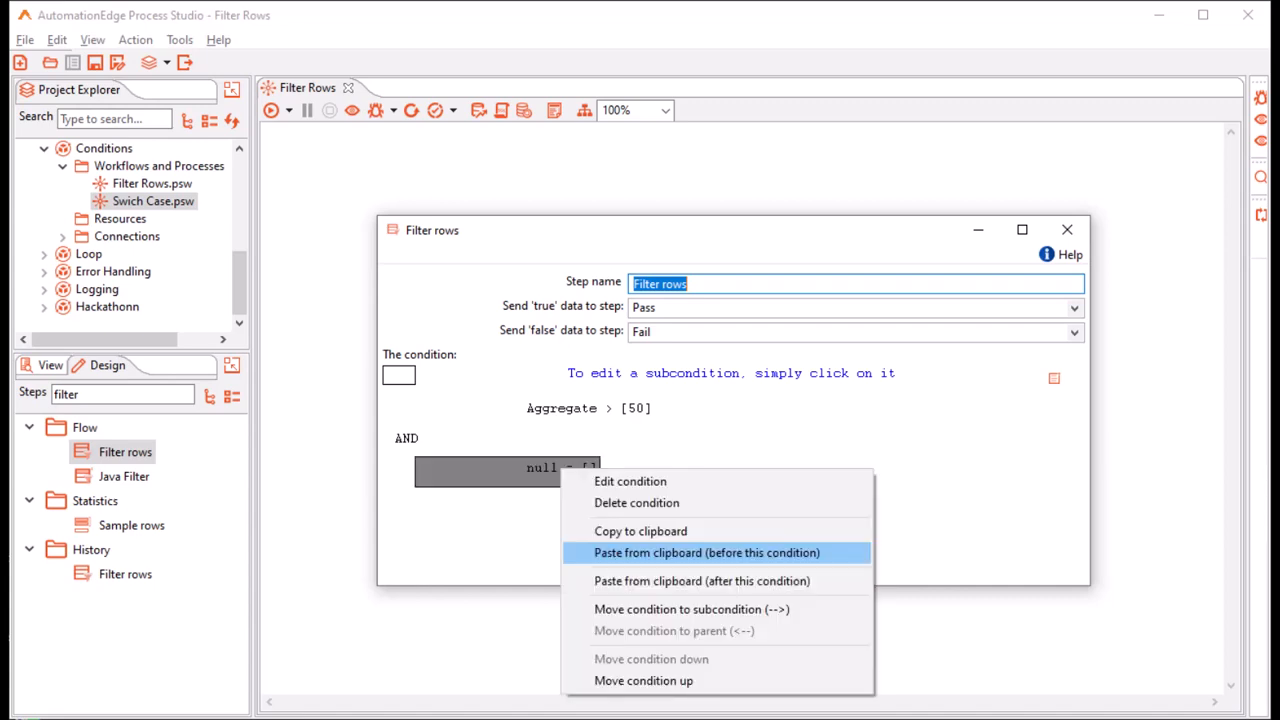
left_click(706, 552)
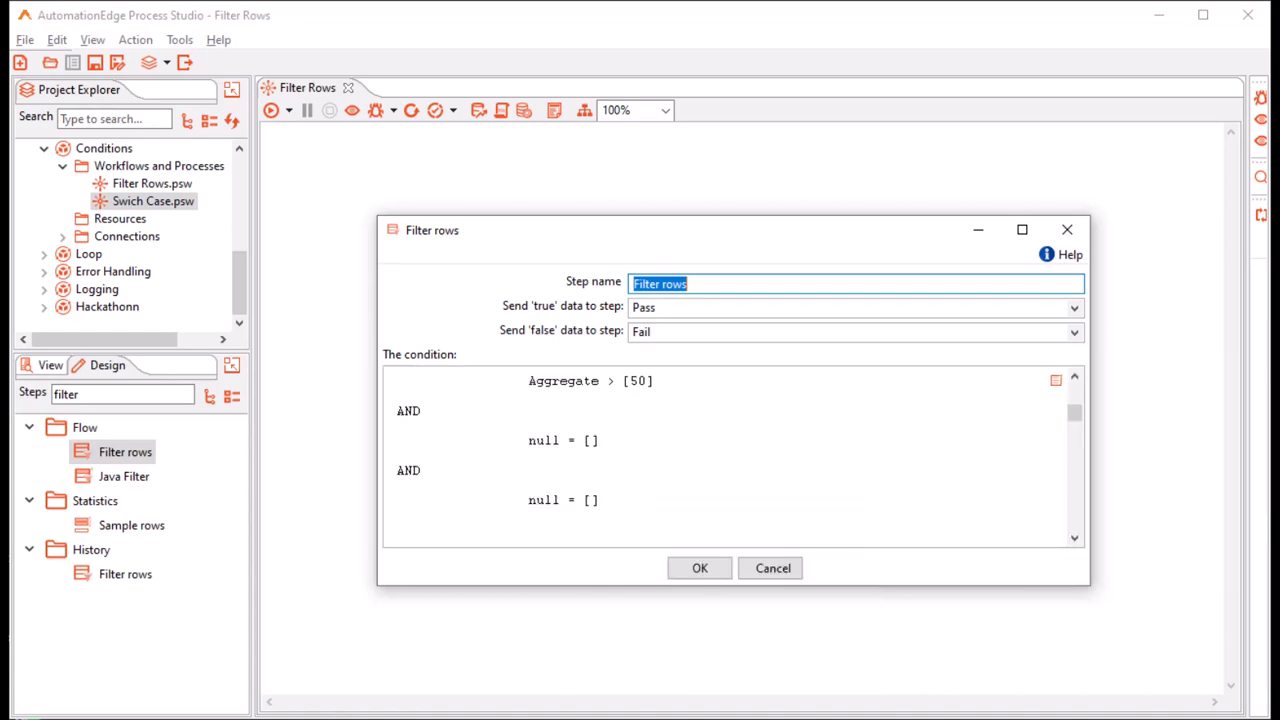
right_click(567, 502)
left_click(643, 534)
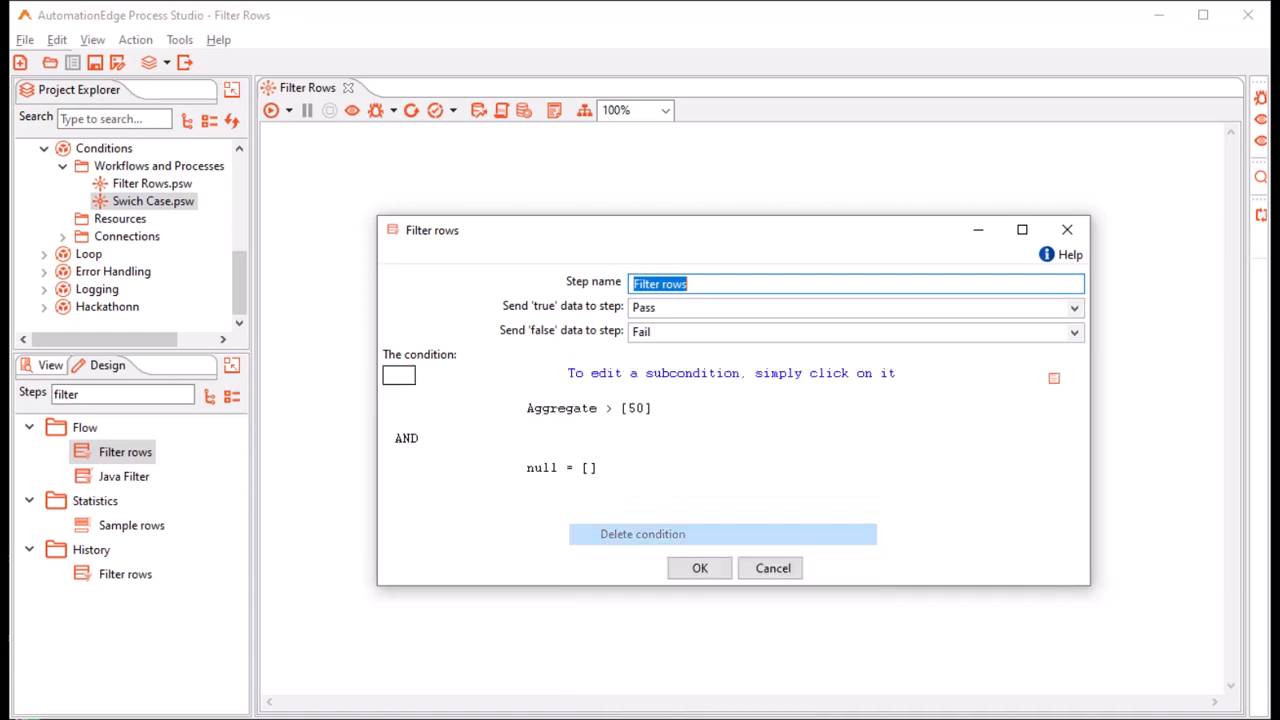
Step: Turn the empty condition into a subcondition and move it above the Aggregate condition and back below
right_click(567, 470)
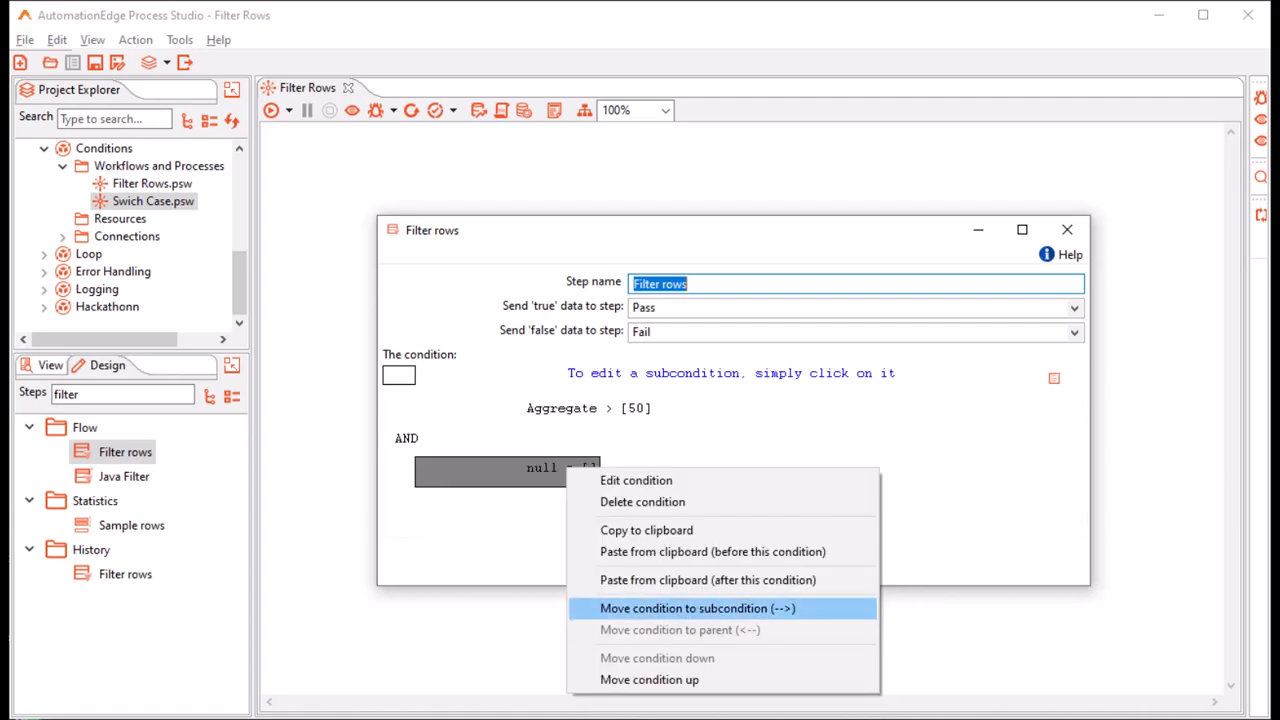
left_click(697, 608)
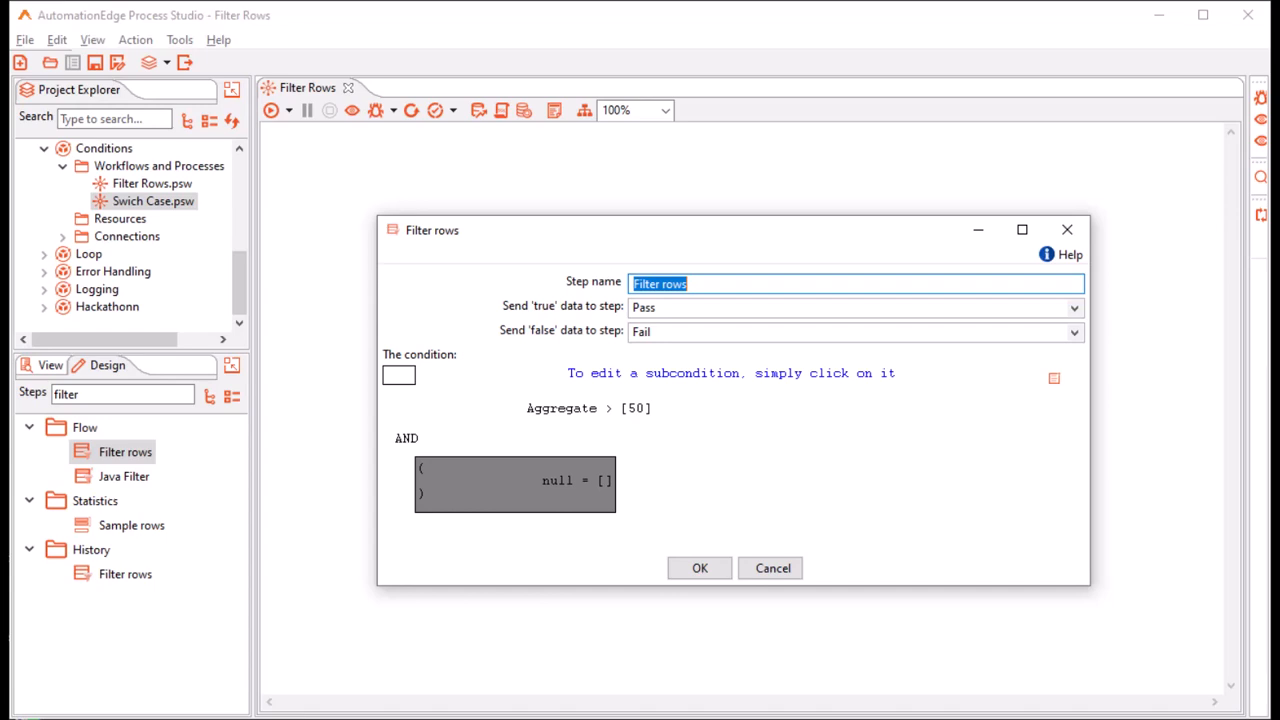
right_click(572, 482)
left_click(654, 693)
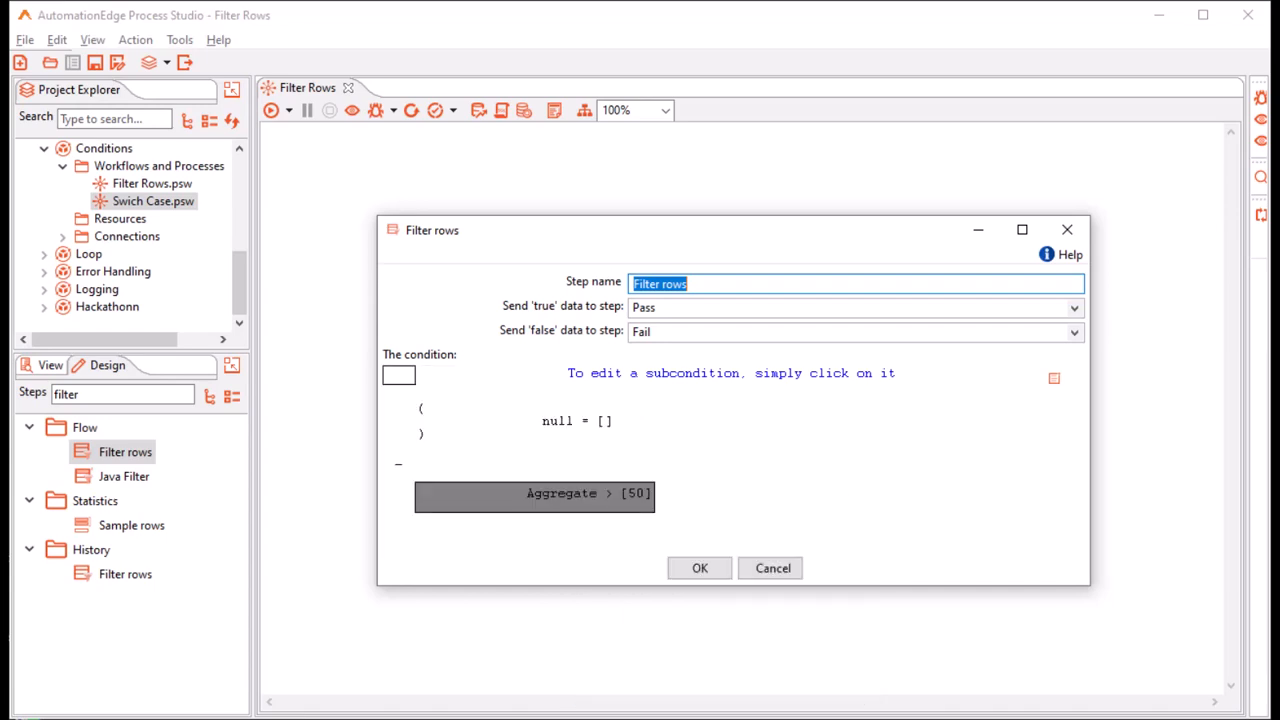
right_click(582, 418)
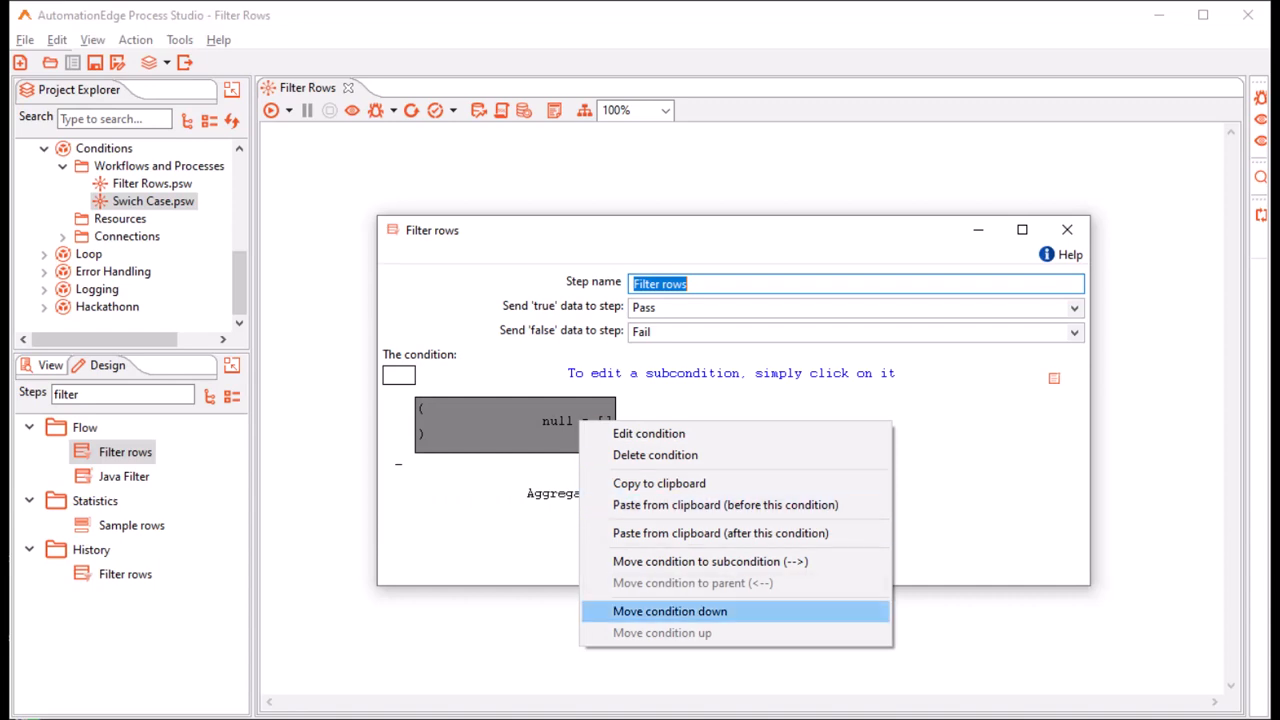
left_click(670, 610)
Step: Add another condition inside the subcondition group, nest it as its own subcondition, and return to the top level
left_click(577, 481)
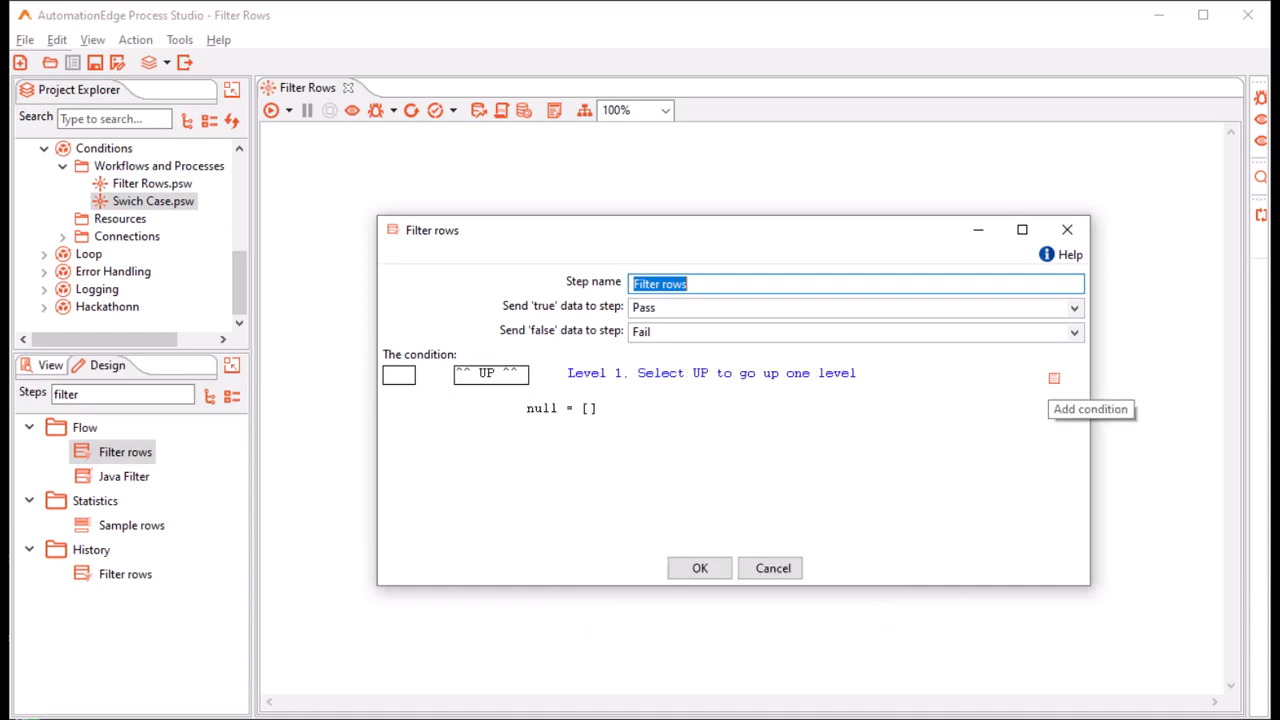
left_click(1054, 378)
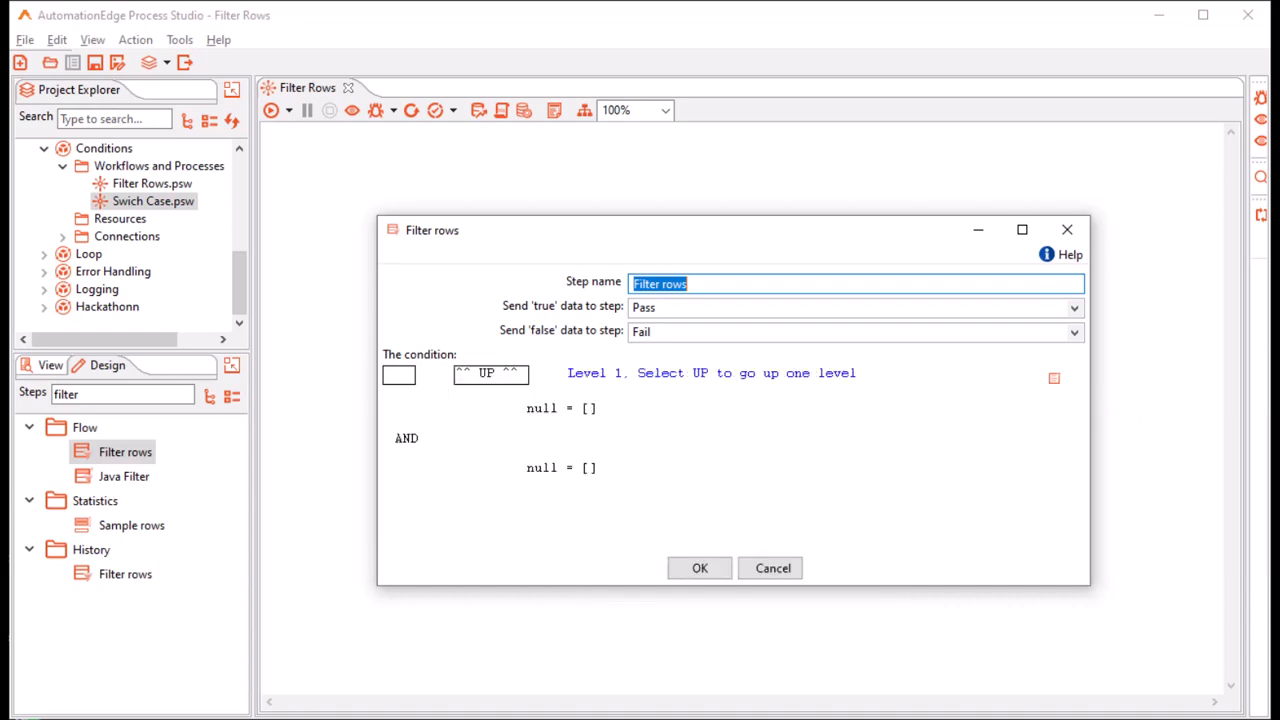
left_click(491, 373)
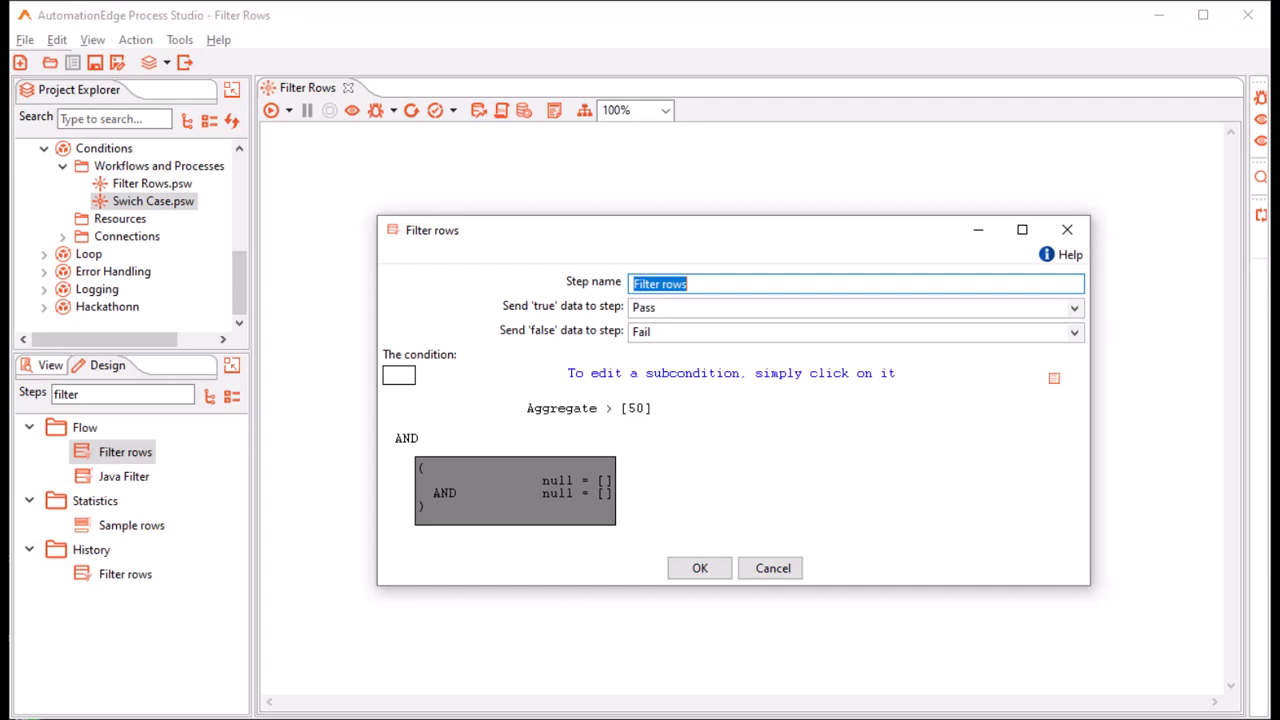
left_click(537, 487)
right_click(537, 473)
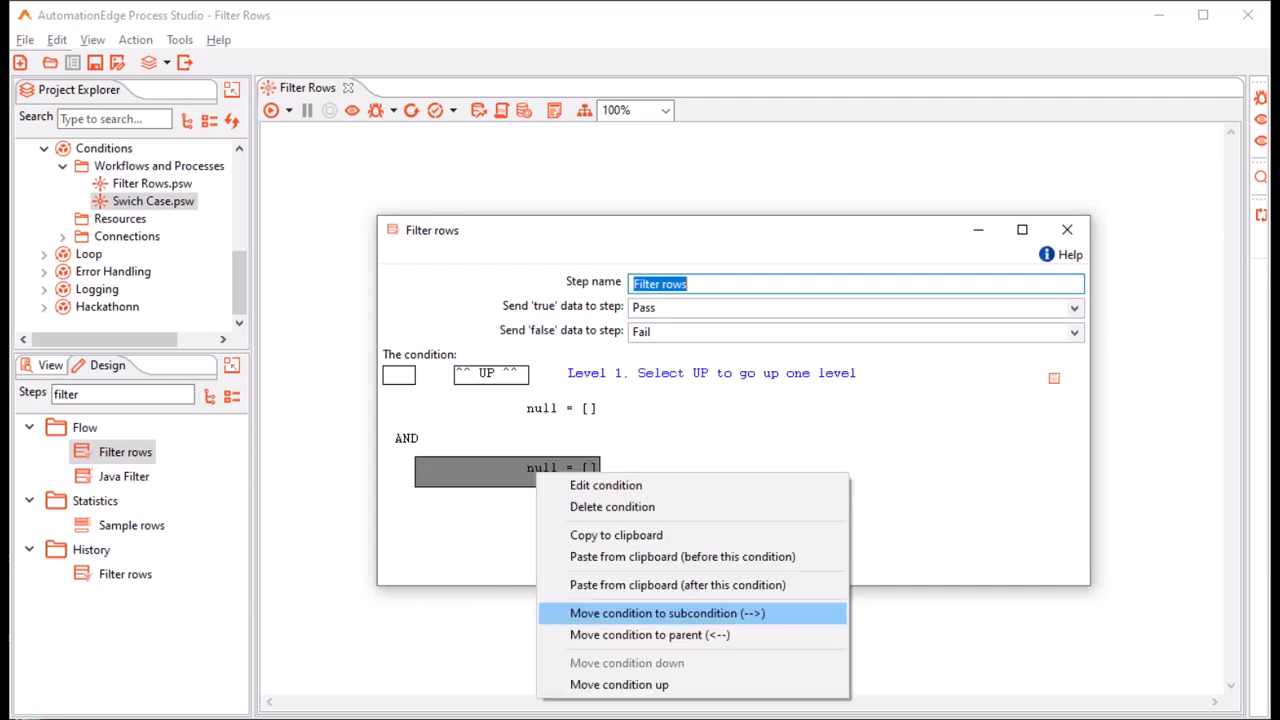
left_click(667, 613)
left_click(491, 373)
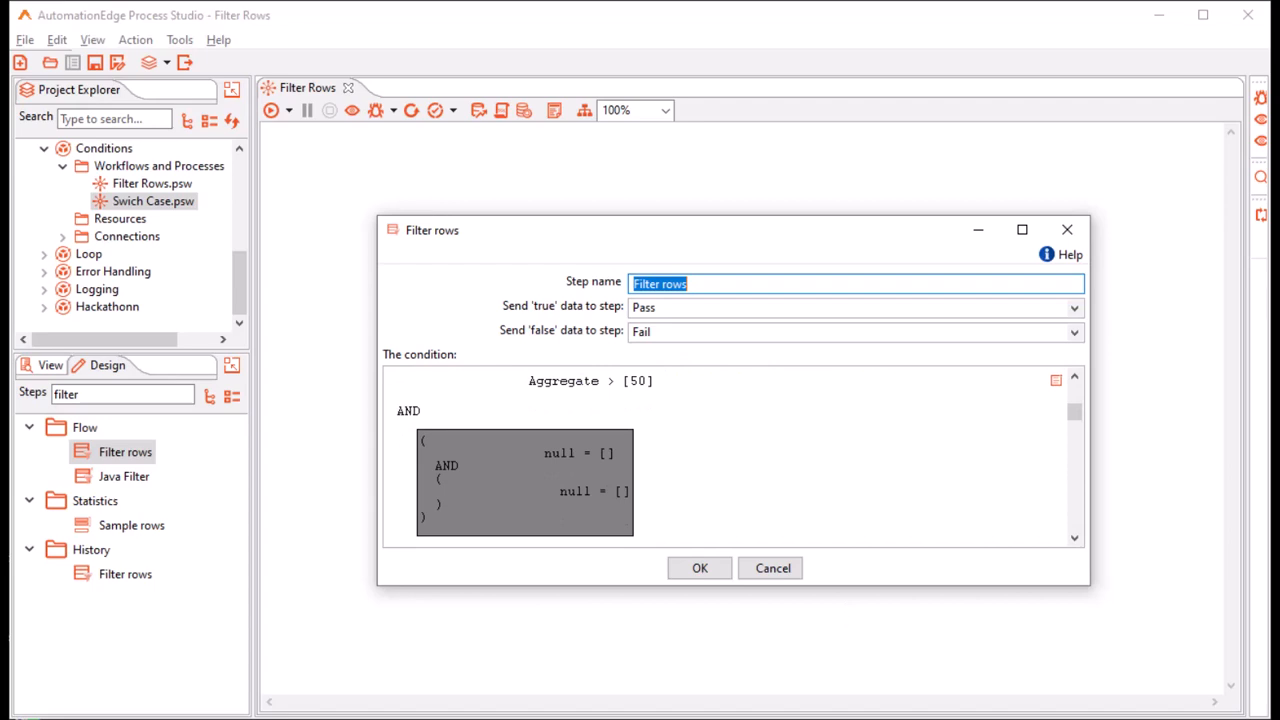
Step: Delete the nested subcondition group and the remaining listed Aggregate condition entry
right_click(523, 468)
left_click(565, 503)
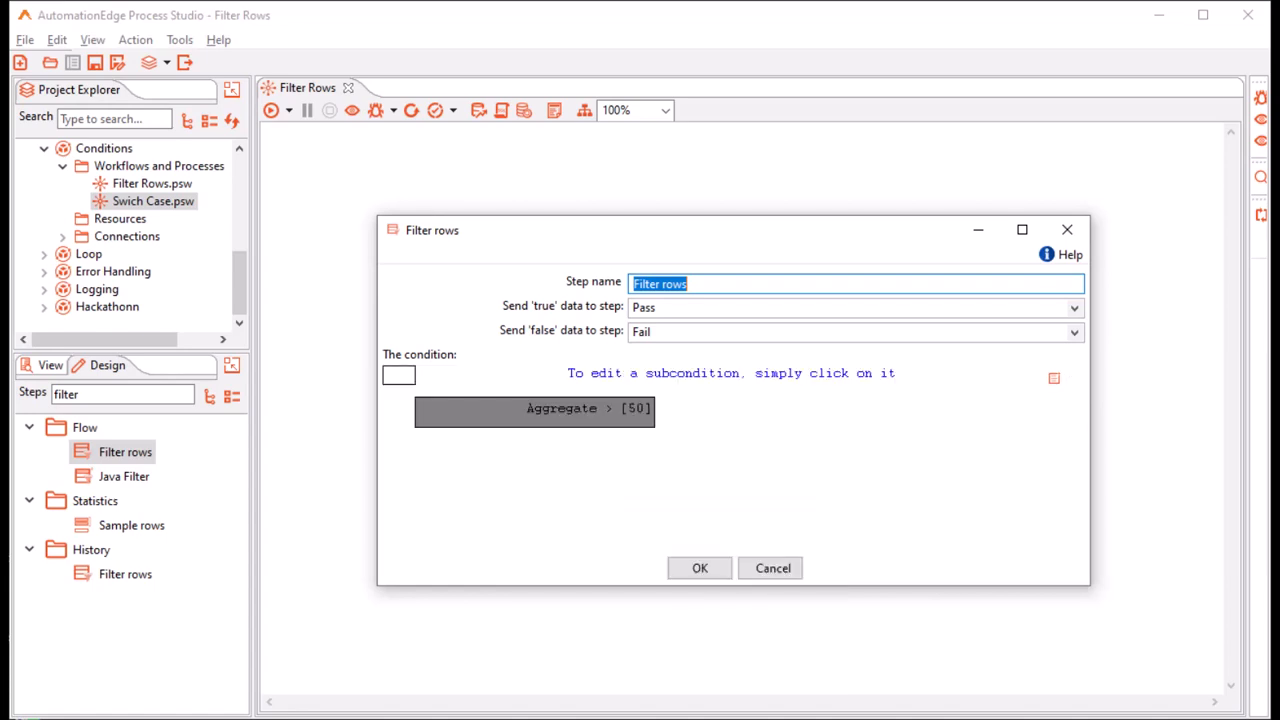
right_click(587, 411)
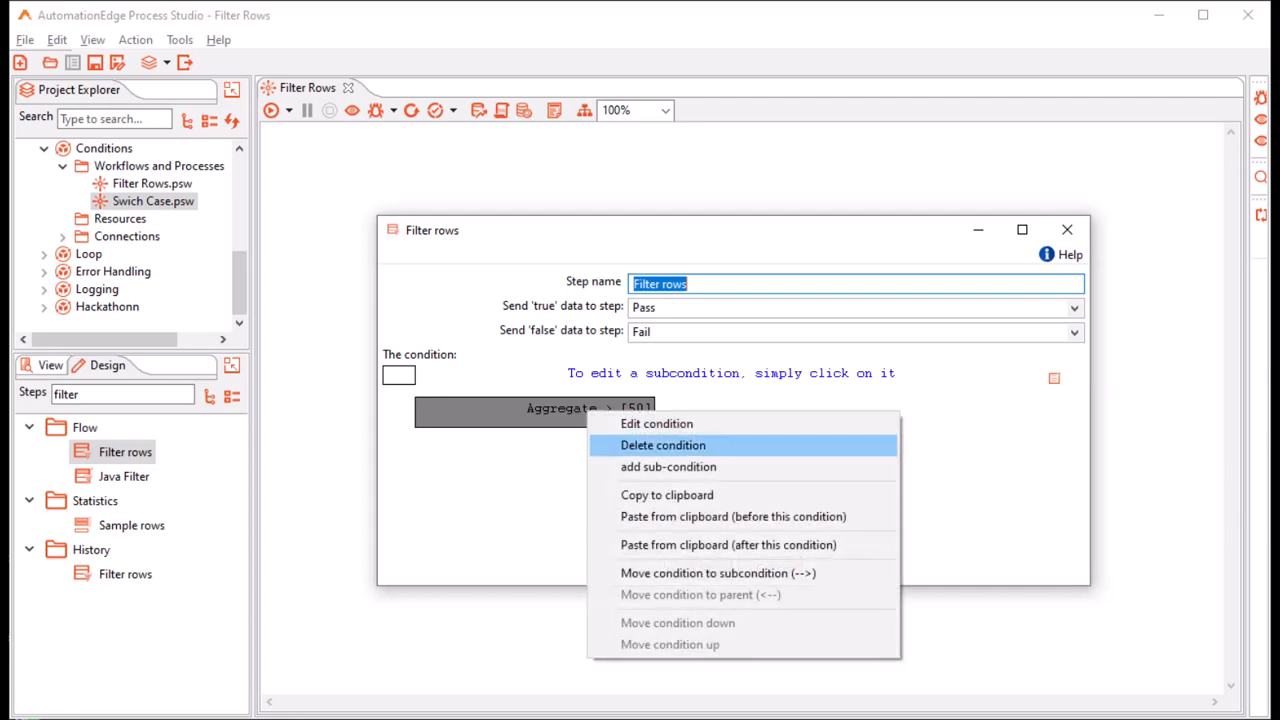
left_click(640, 445)
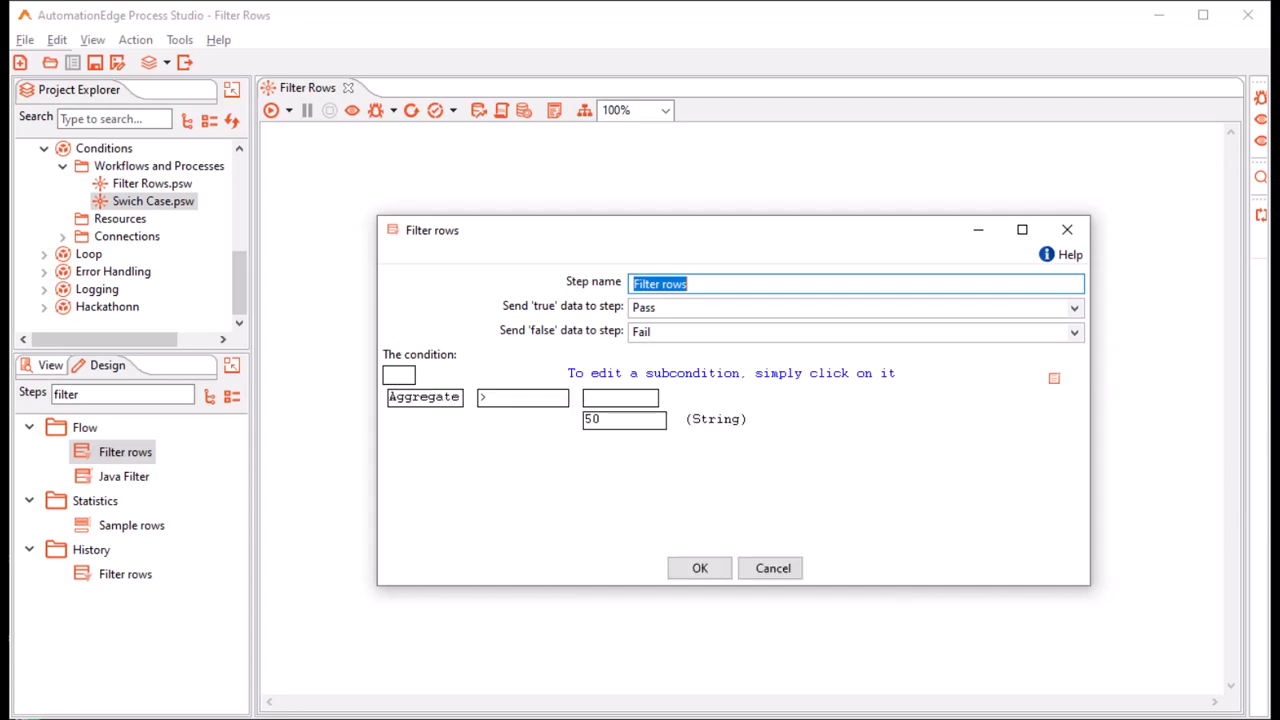